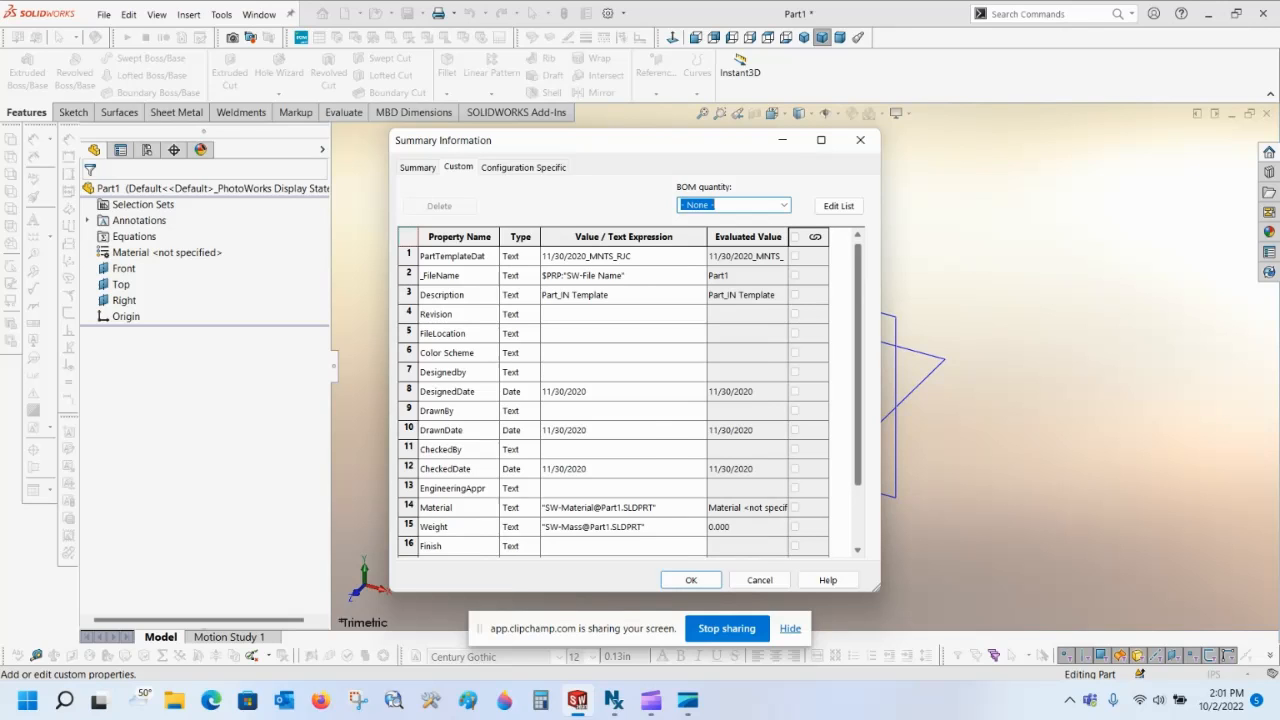
Add a text custom property named userUpdated with the value RJC to the part
scroll(857, 400, "down", 2)
left_click(455, 545)
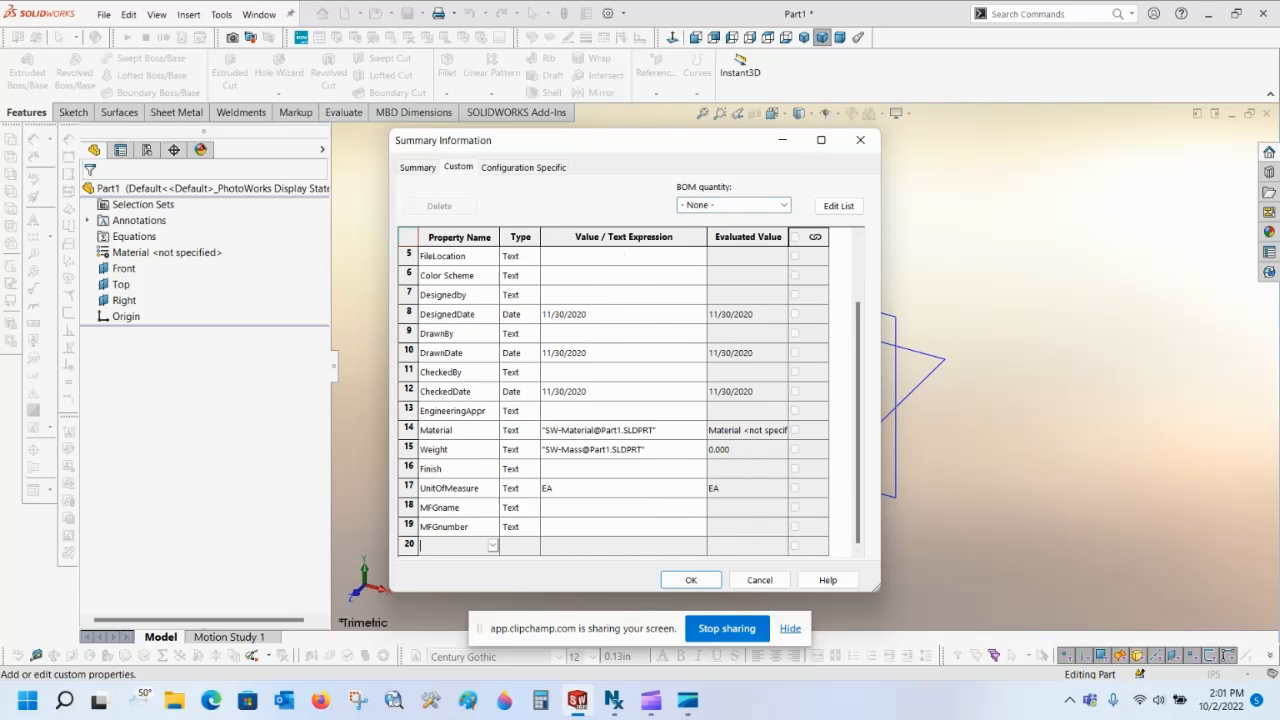
type("userUpdatee")
key("BackSpace")
type("d")
key("Tab")
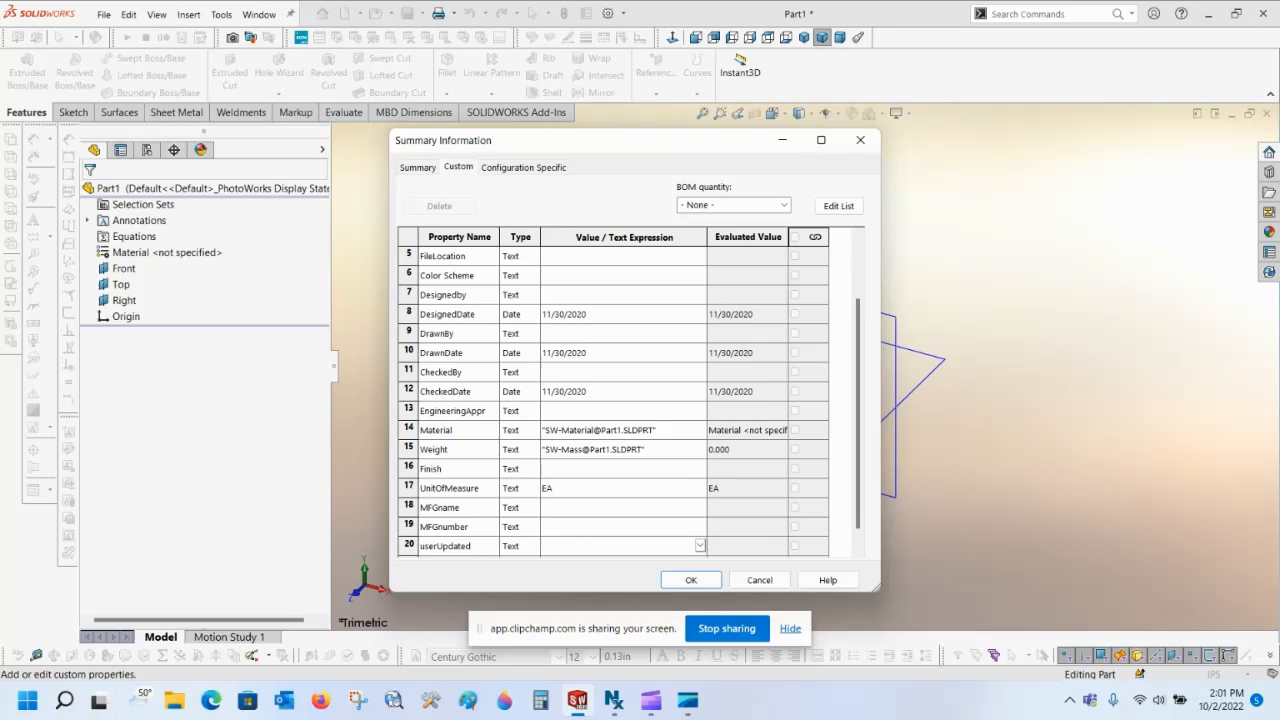
type("RJC")
key("Return")
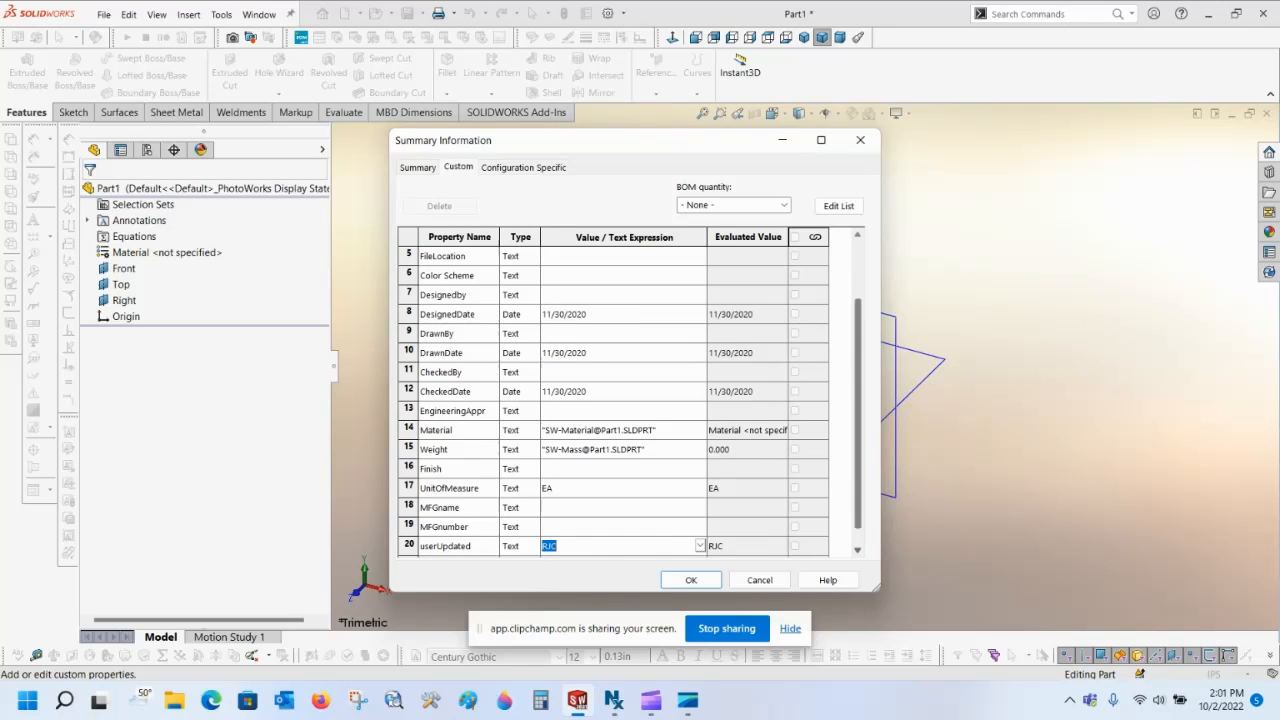
Add a Date-type custom property named userUpDate with the value 10/2/2022 and accept the part's properties
left_click_drag(857, 413, 857, 429)
left_click(453, 546)
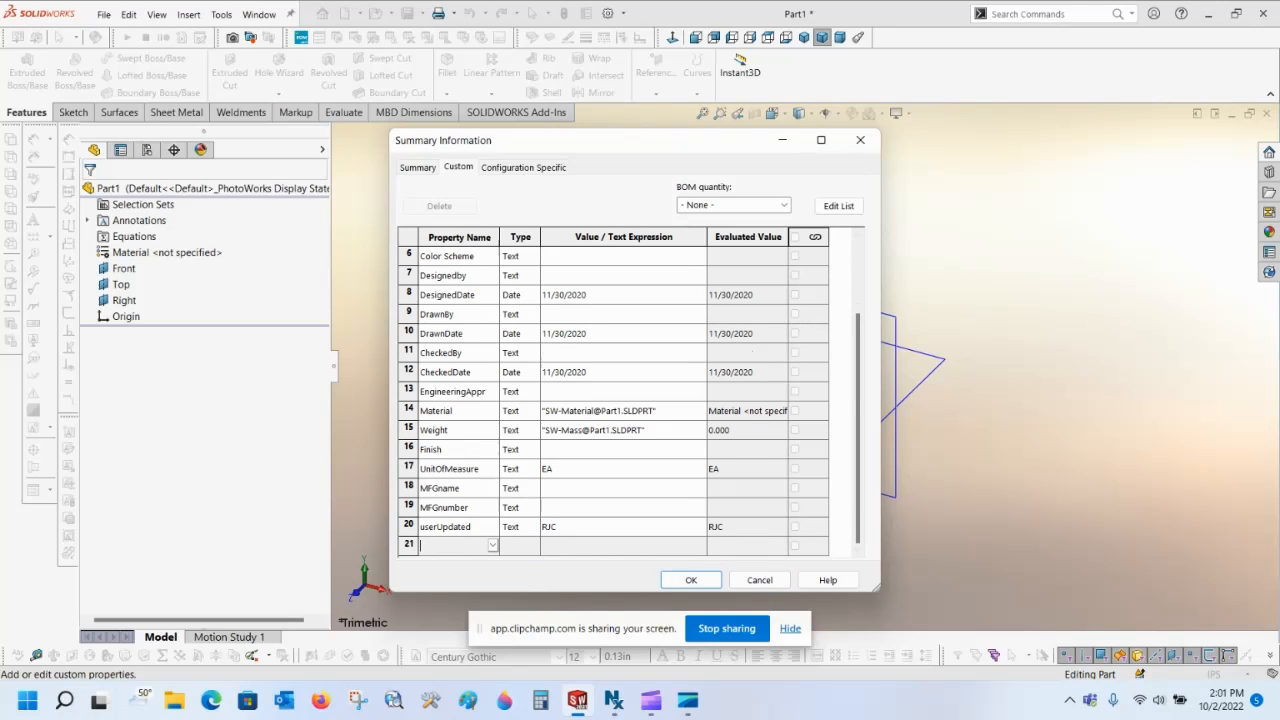
type("userUpDate")
key("Tab")
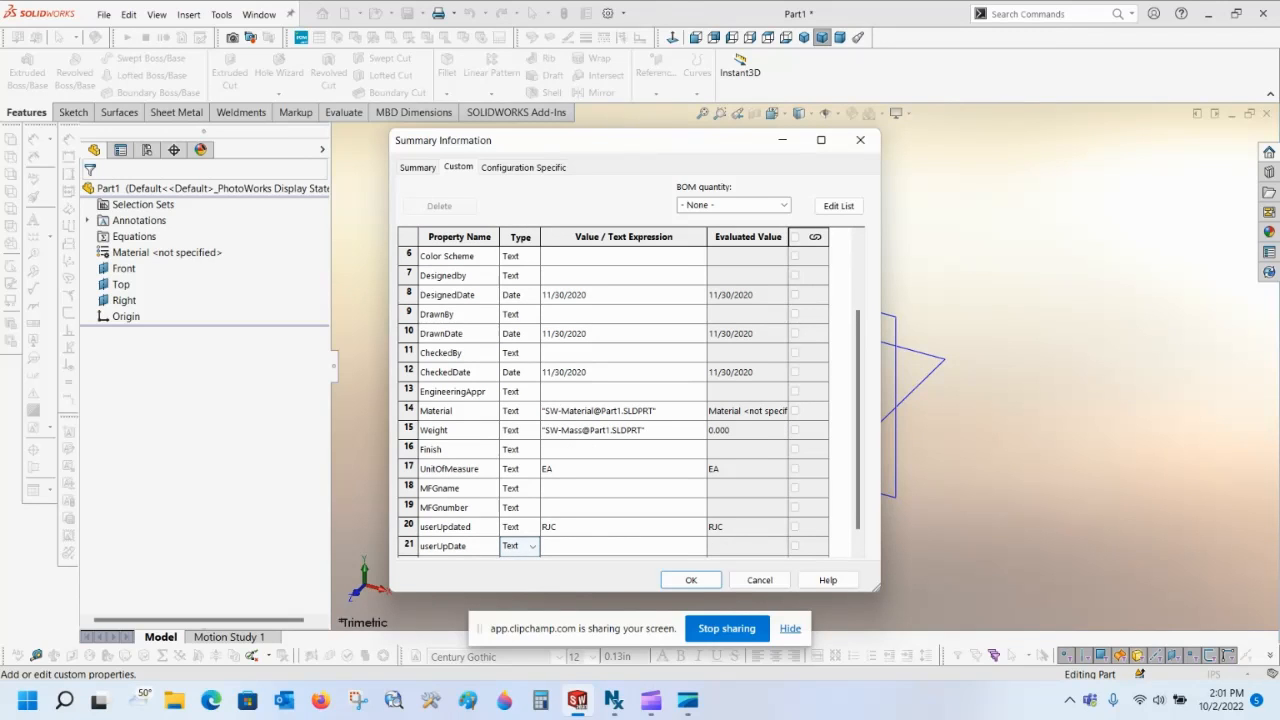
key("alt+Down")
key("Return")
key("Tab")
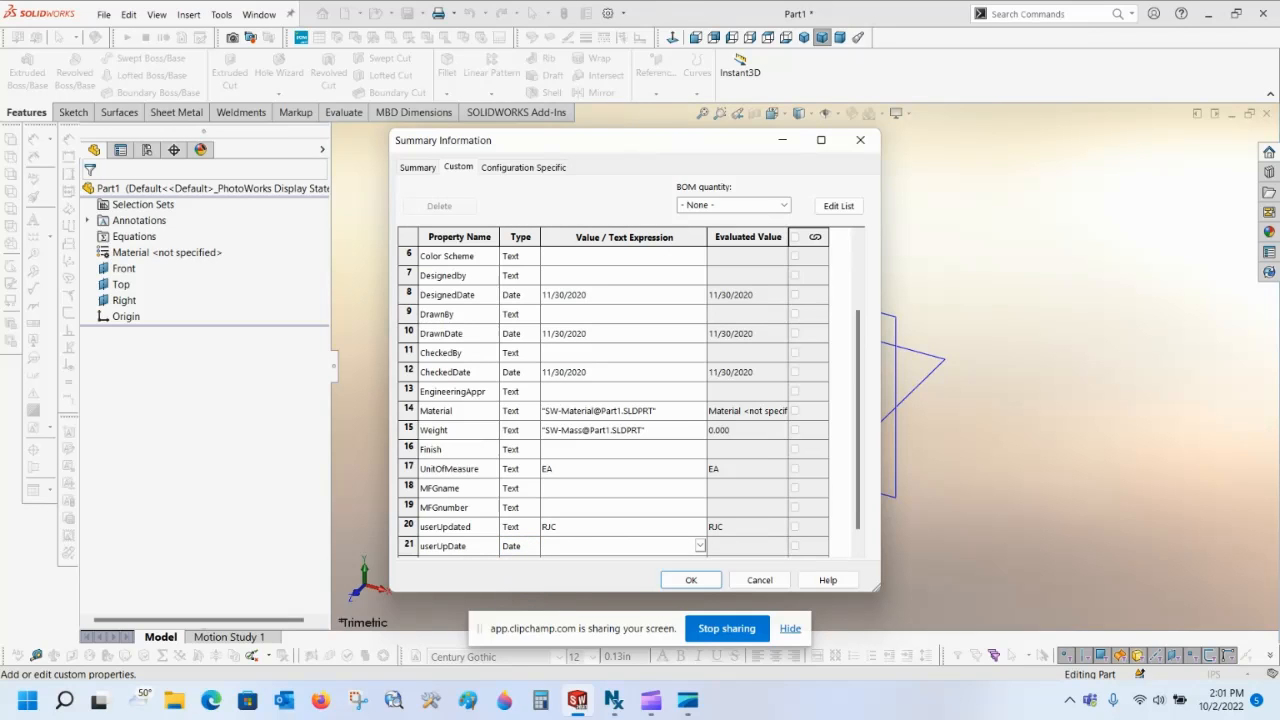
type("10/")
type("2/2022")
key("Return")
left_click(690, 580)
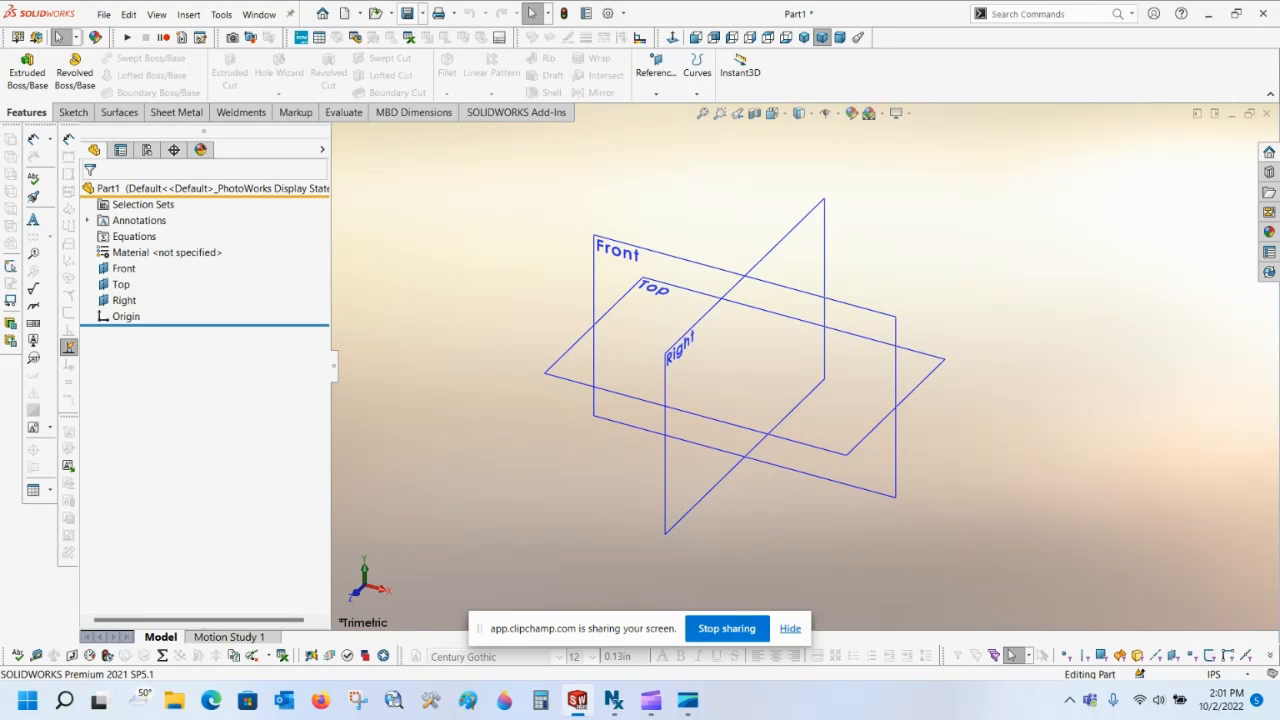
Save the part to the Desktop as Part1.SLDPRT, replacing the existing file
left_click(407, 13)
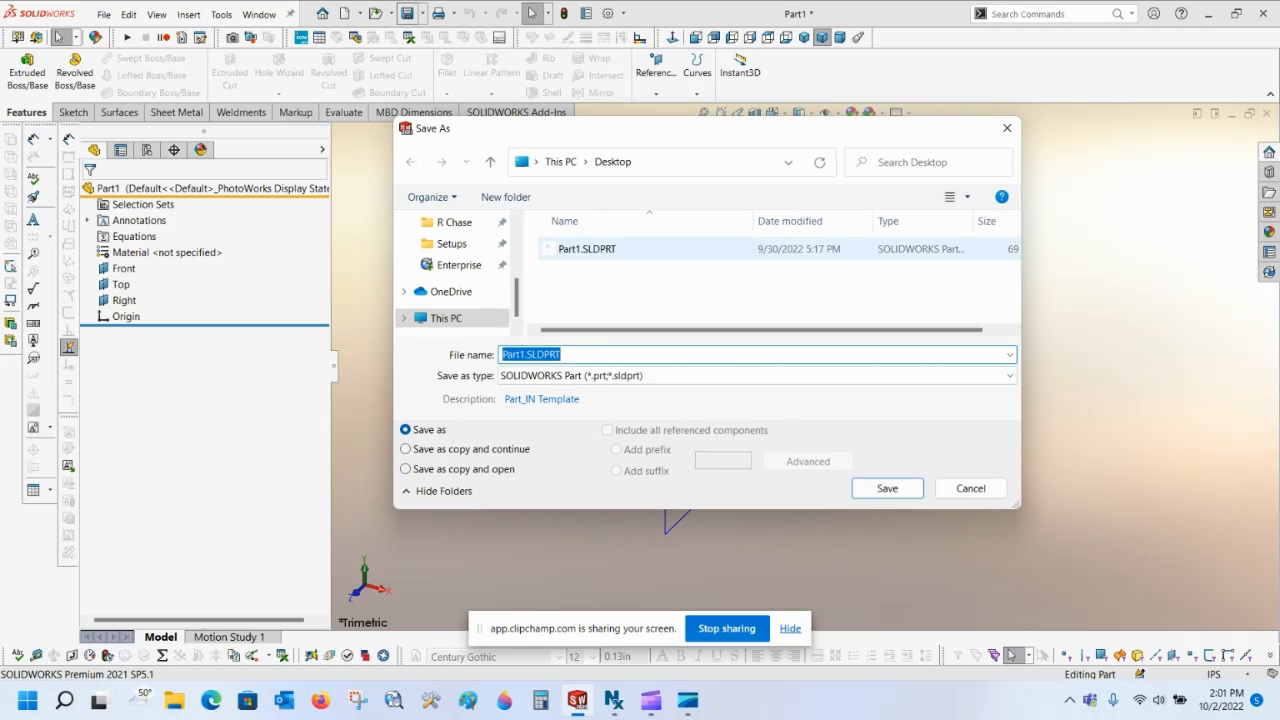
left_click(587, 248)
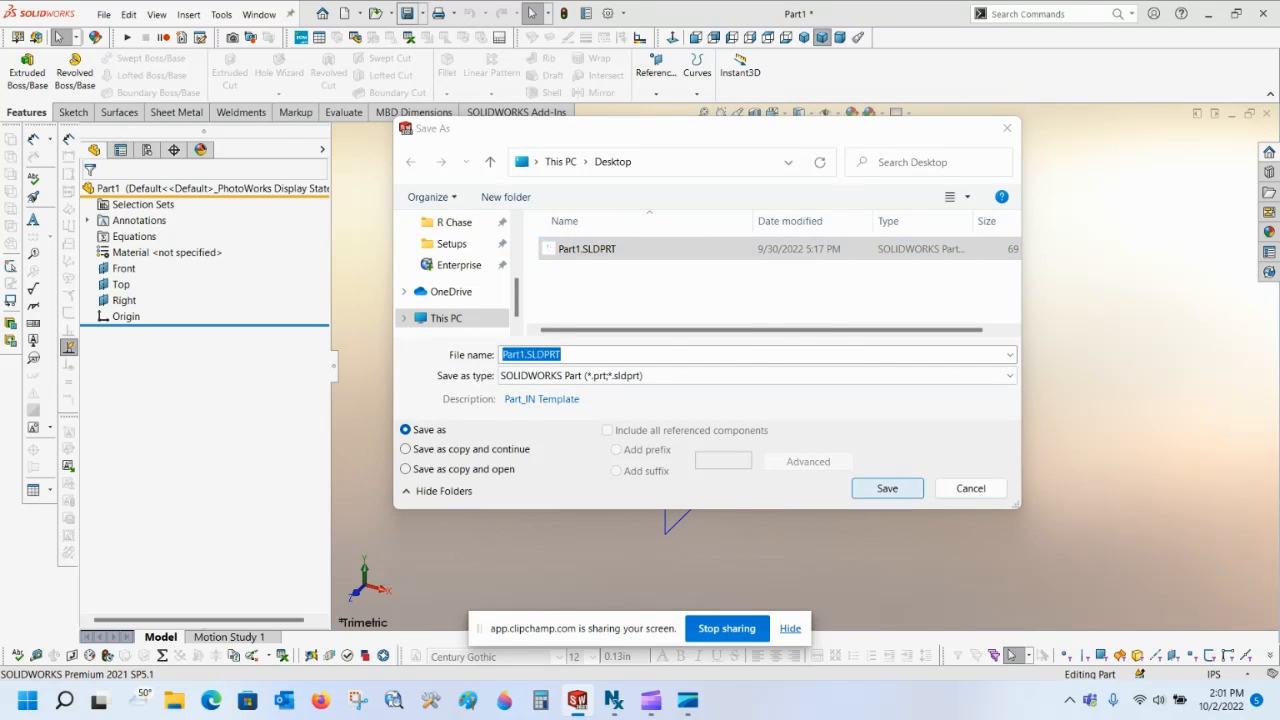
left_click(887, 488)
left_click(680, 348)
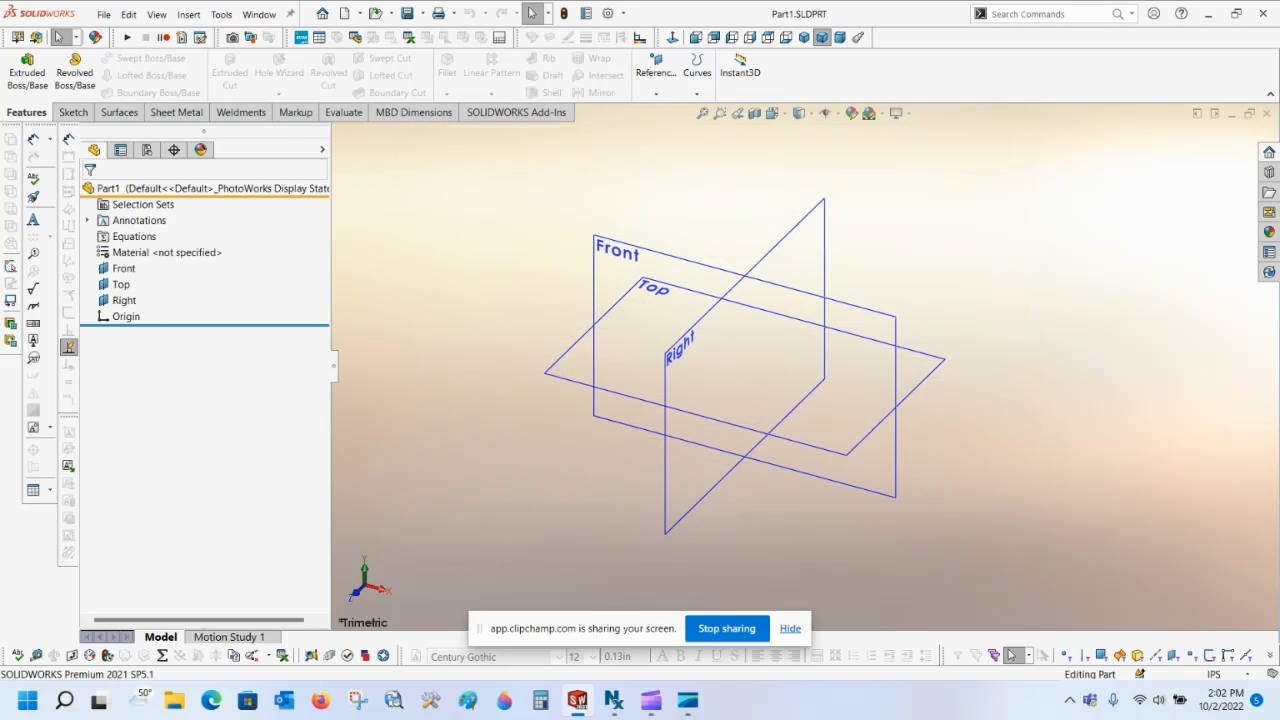
Switch to the Draw1 drawing and place a Trimetric model view of Part1 near the middle of the sheet
key("ctrl+Tab")
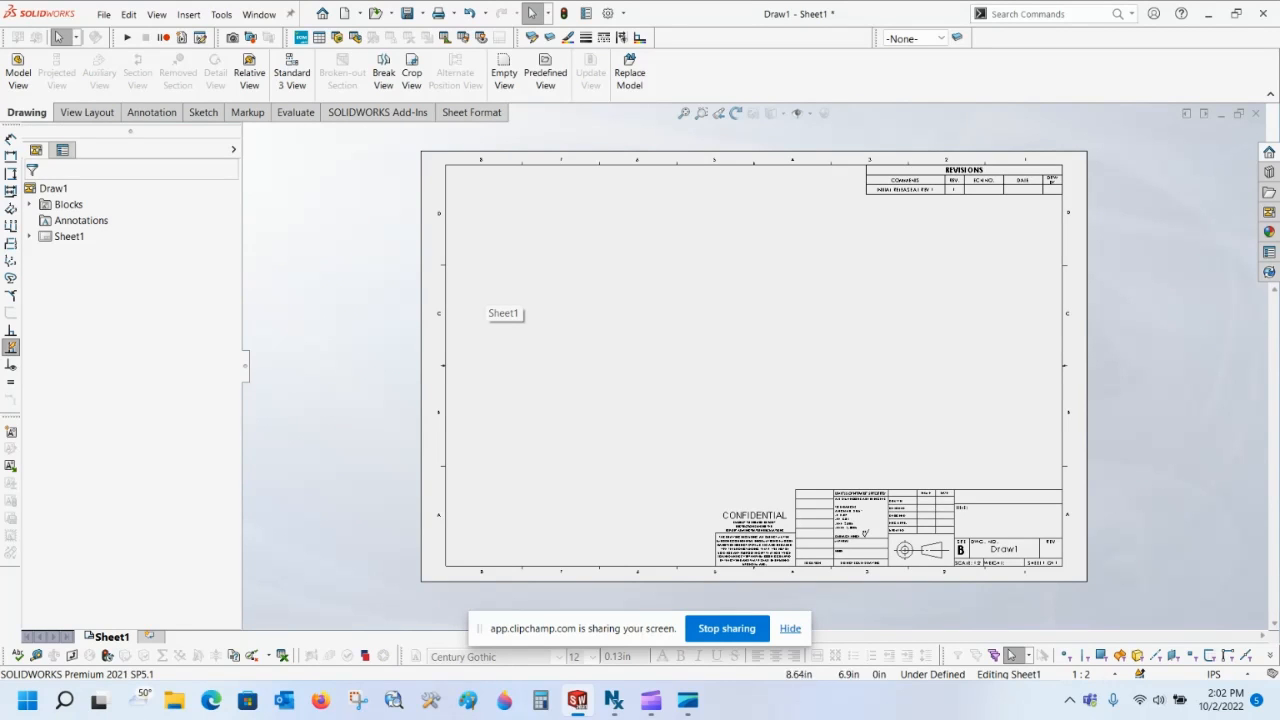
left_click(18, 72)
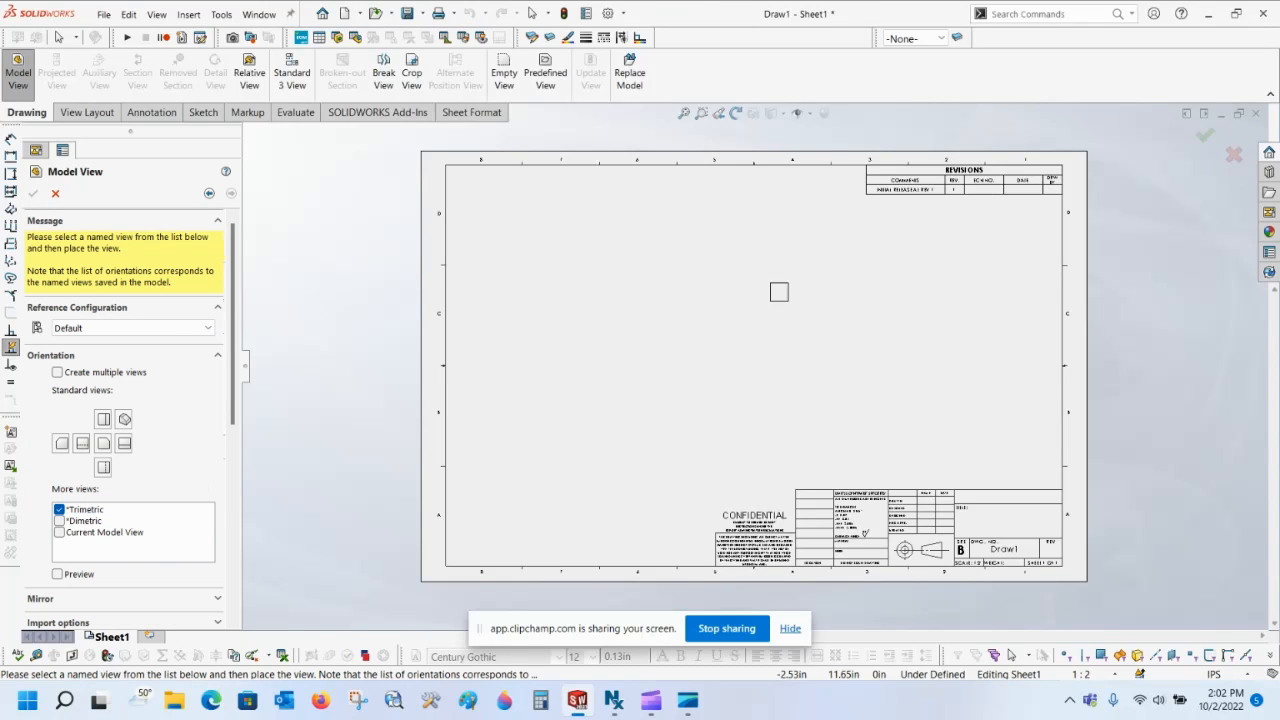
left_click(705, 287)
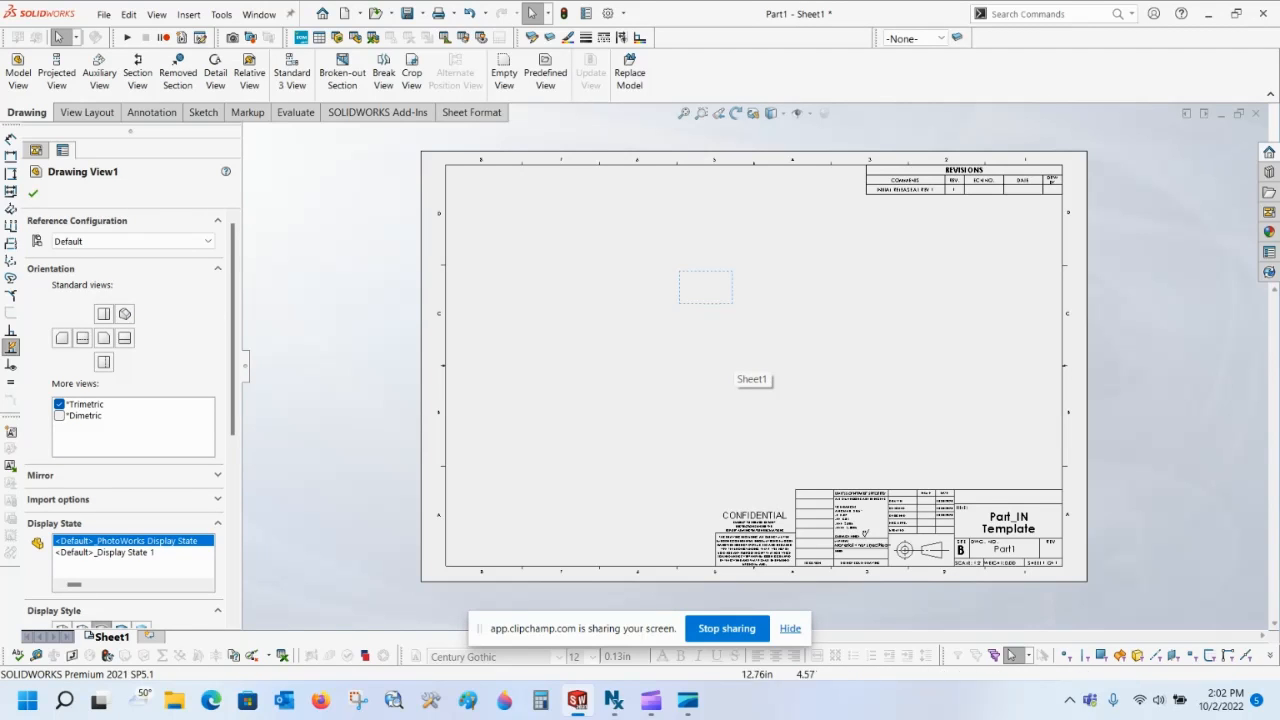
Start editing the sheet format and place an empty note in the title block's UPDATED row, beside the label
right_click(866, 390)
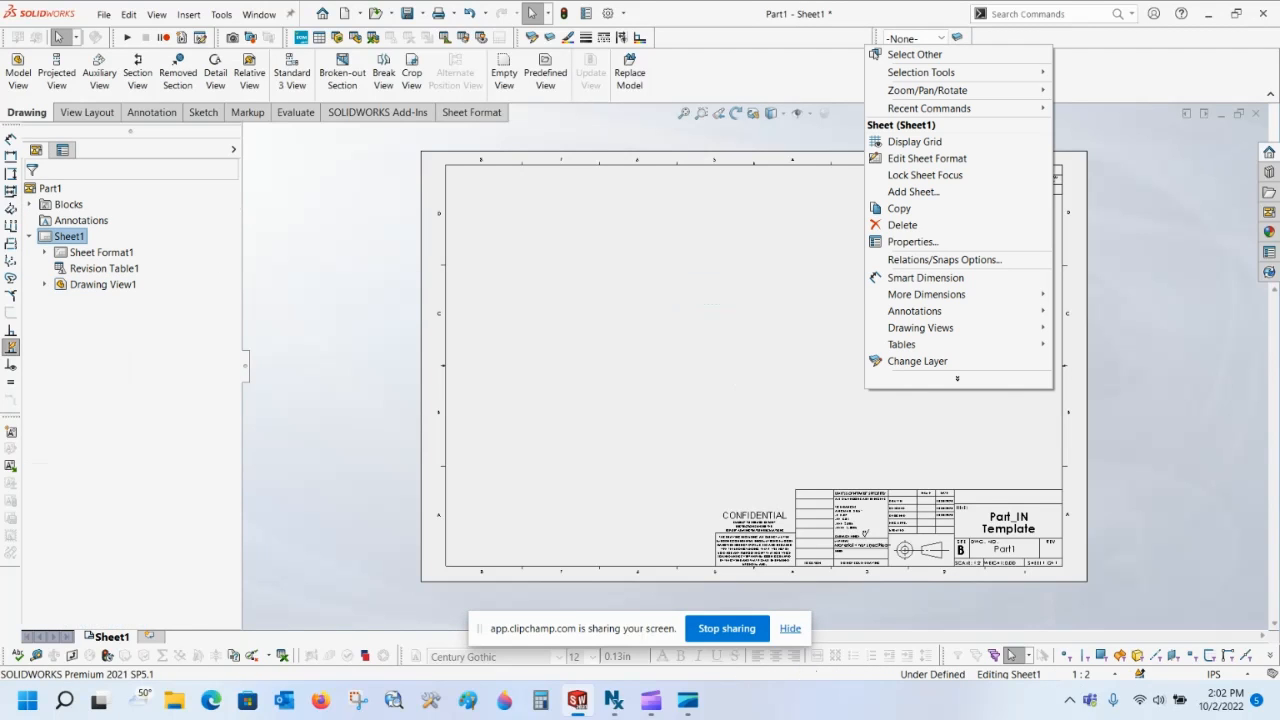
left_click(926, 158)
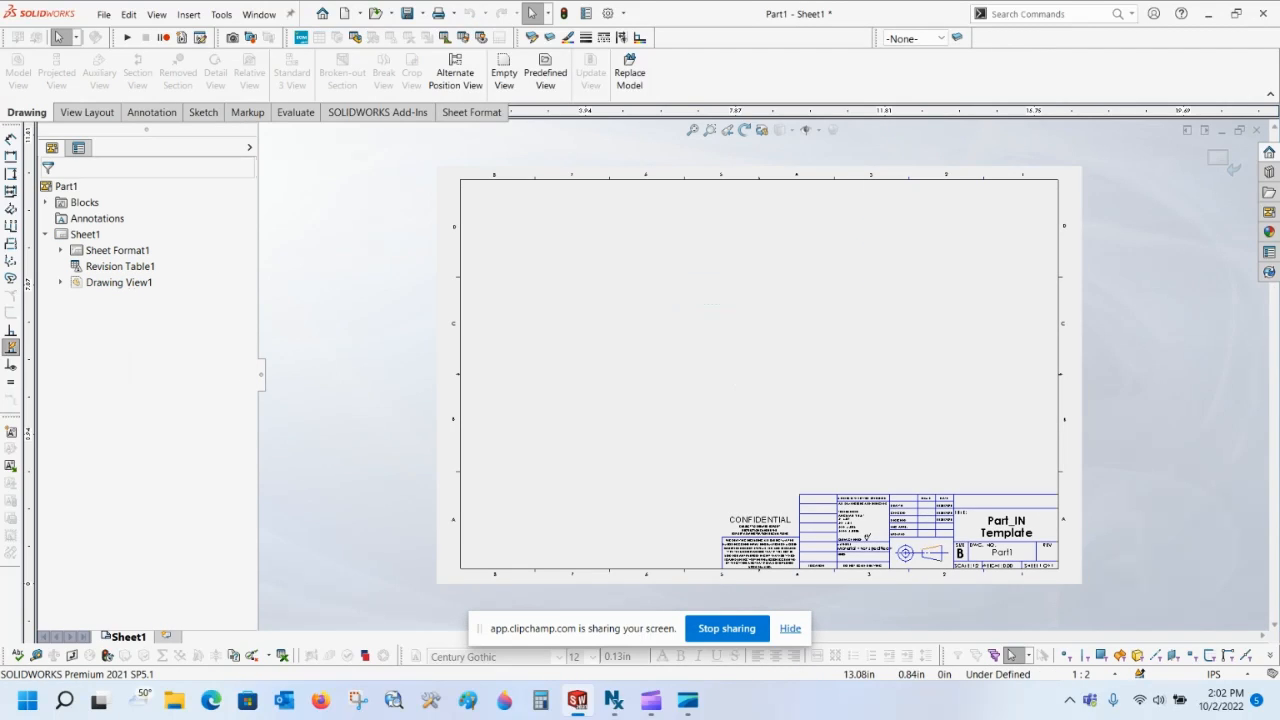
scroll(1024, 575, "down", 5)
scroll(861, 492, "down", 8)
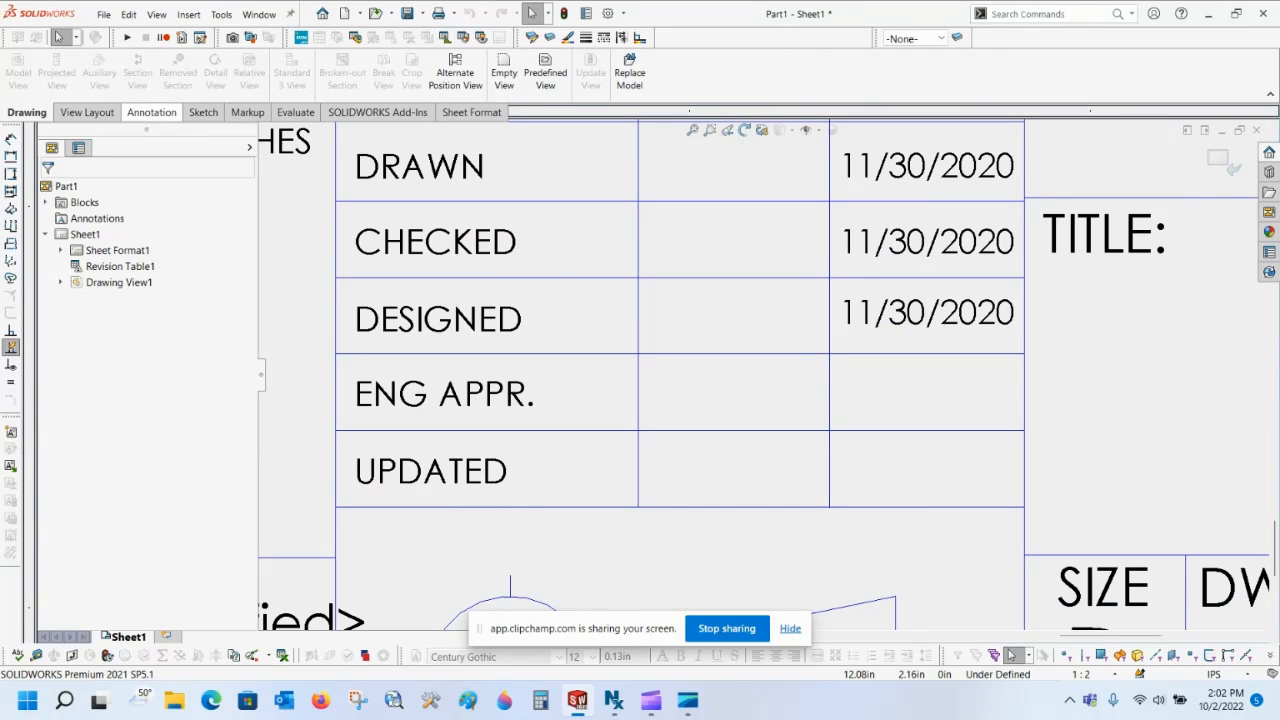
left_click(151, 112)
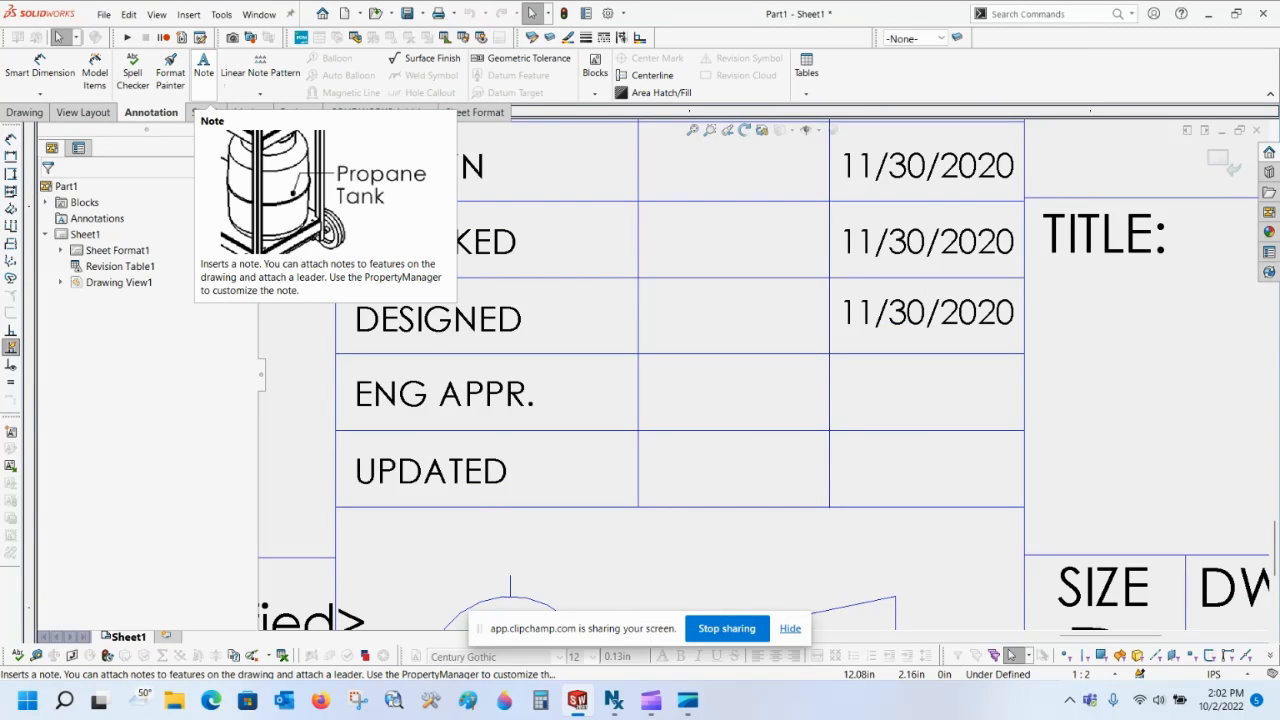
left_click(203, 66)
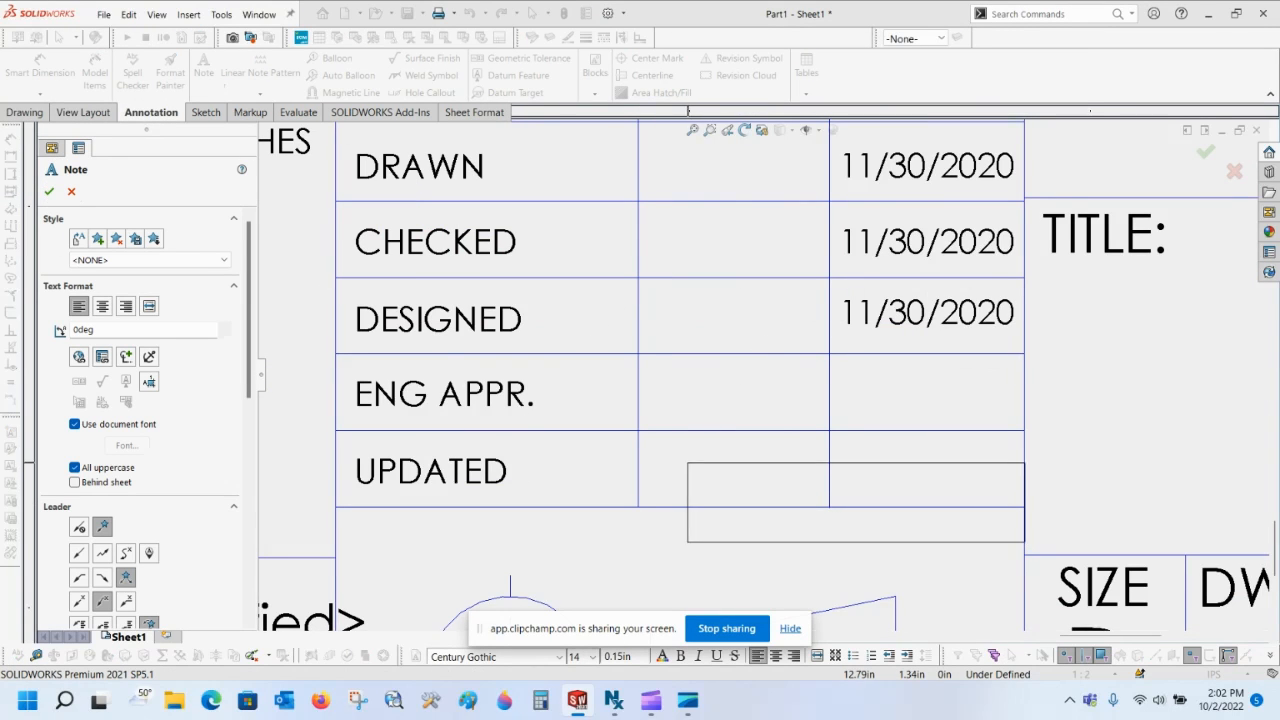
left_click(680, 450)
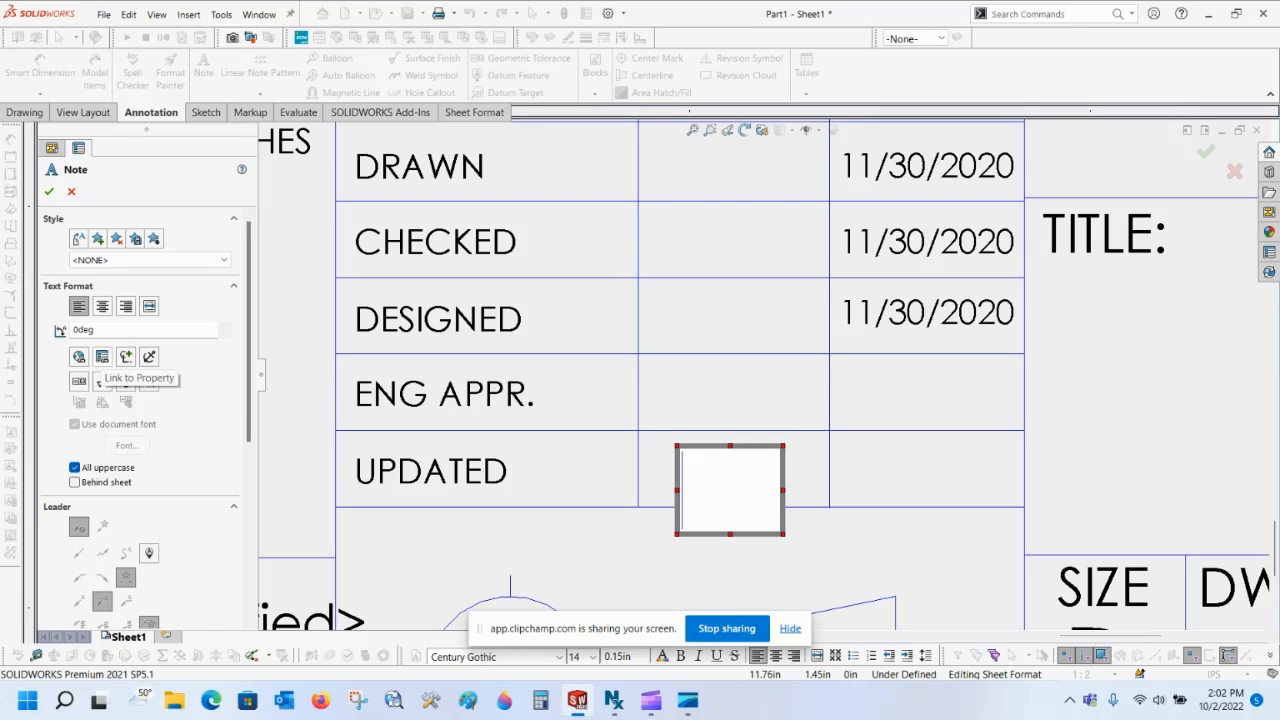
Link the note to the model's userUpdated property and position it inside the cell beside the UPDATED label
left_click(102, 381)
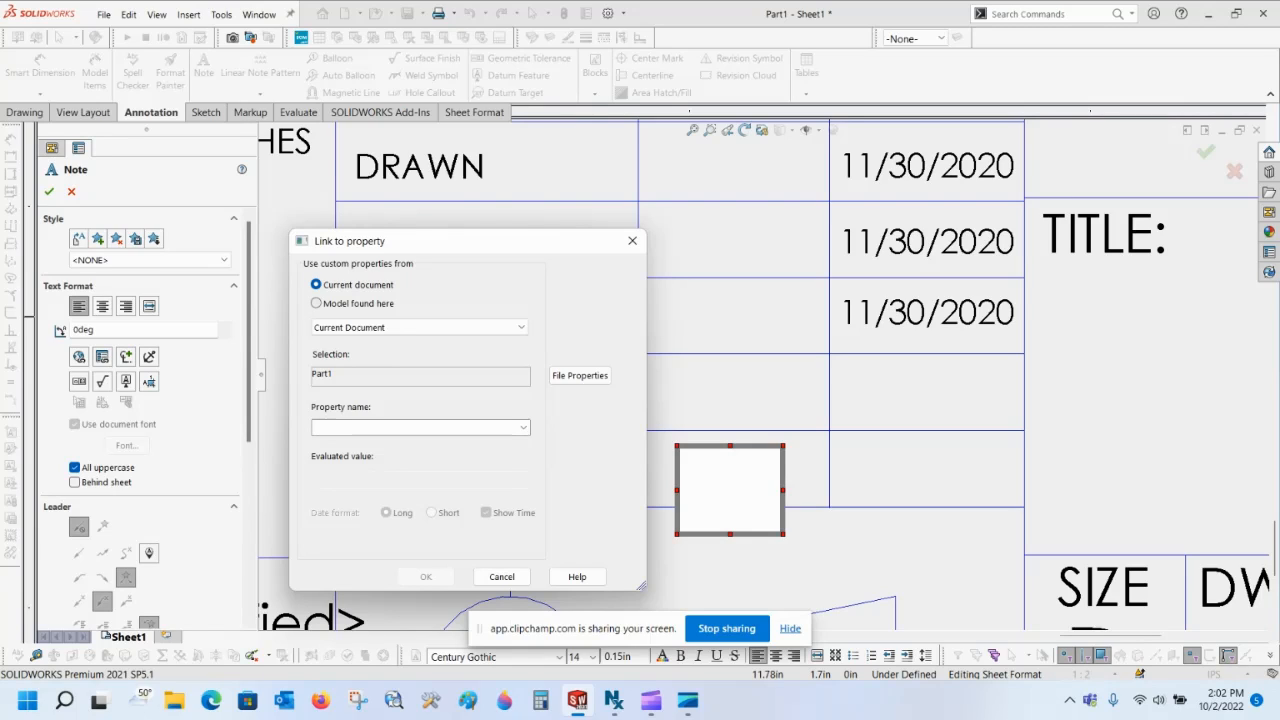
left_click(316, 303)
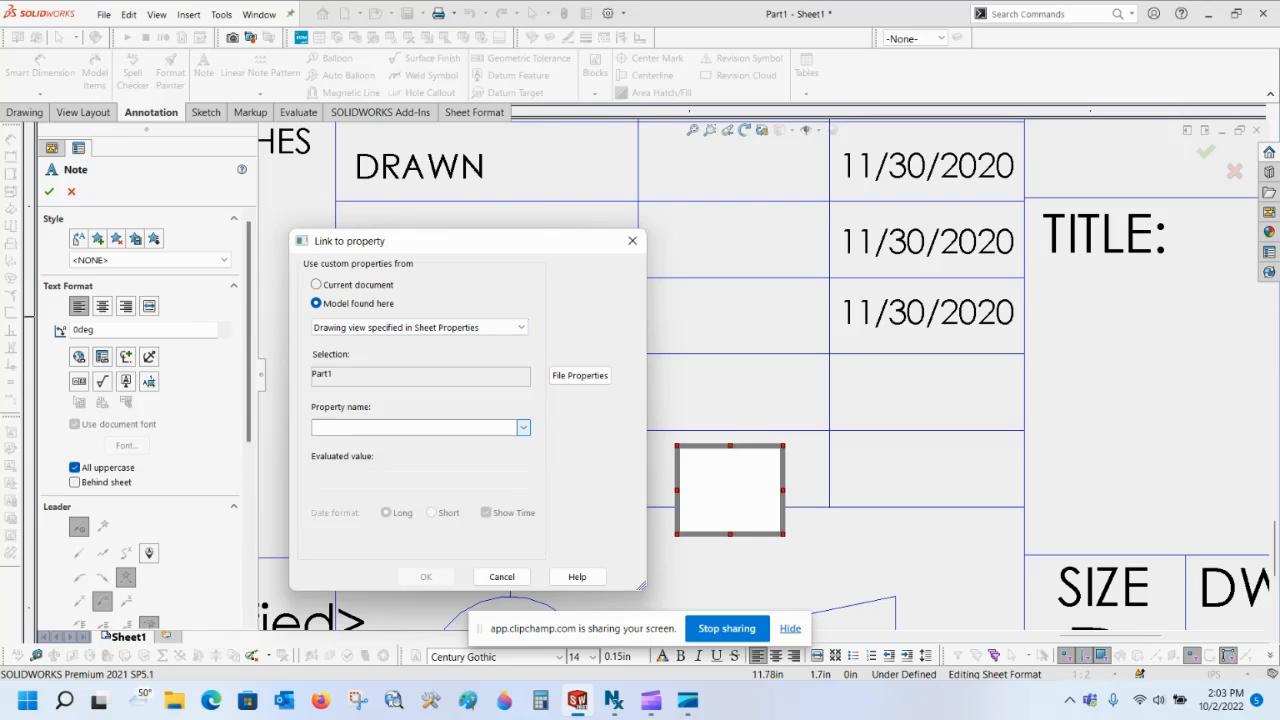
left_click(522, 427)
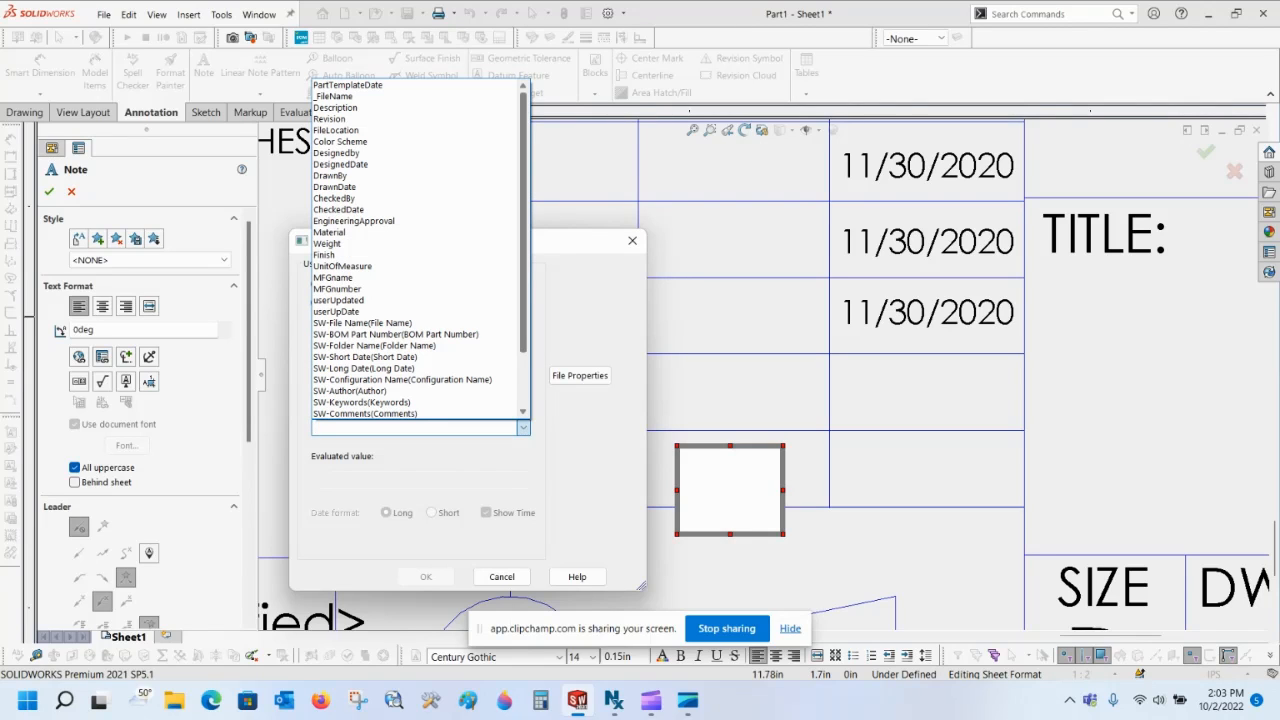
scroll(420, 250, "down", 2)
scroll(420, 250, "up", 2)
scroll(420, 280, "down", 2)
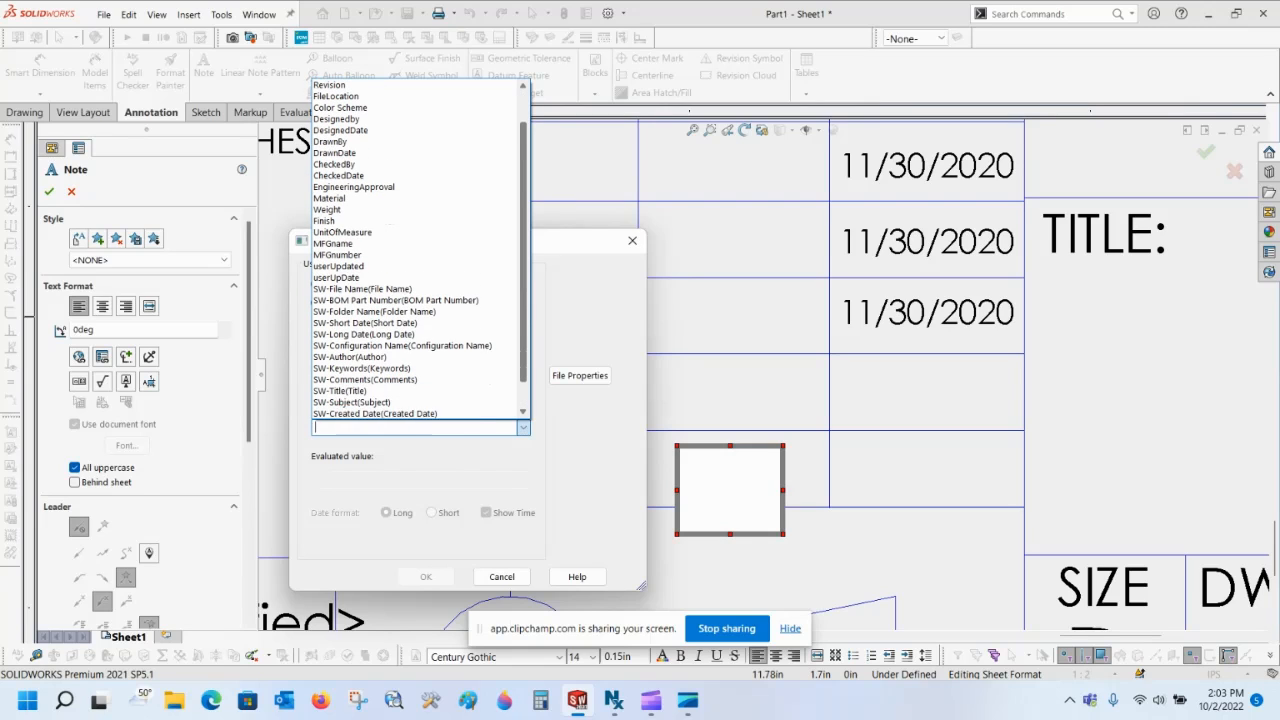
scroll(420, 260, "up", 1)
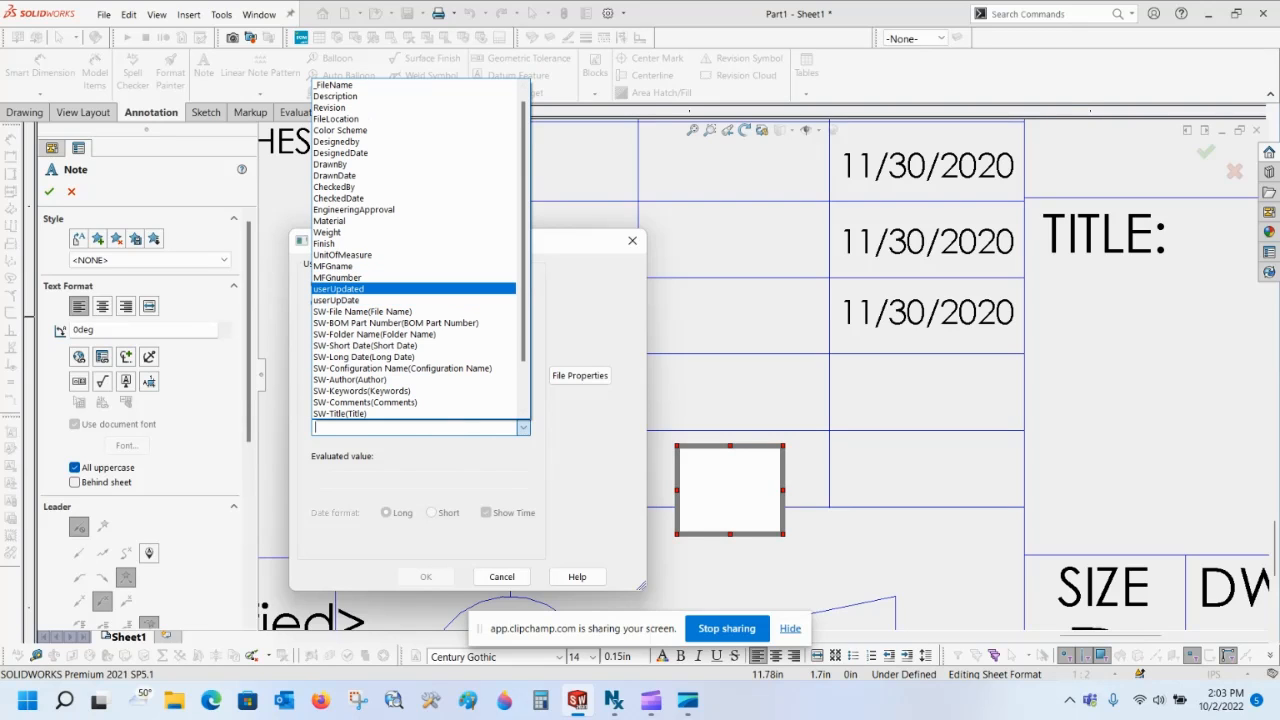
left_click(400, 288)
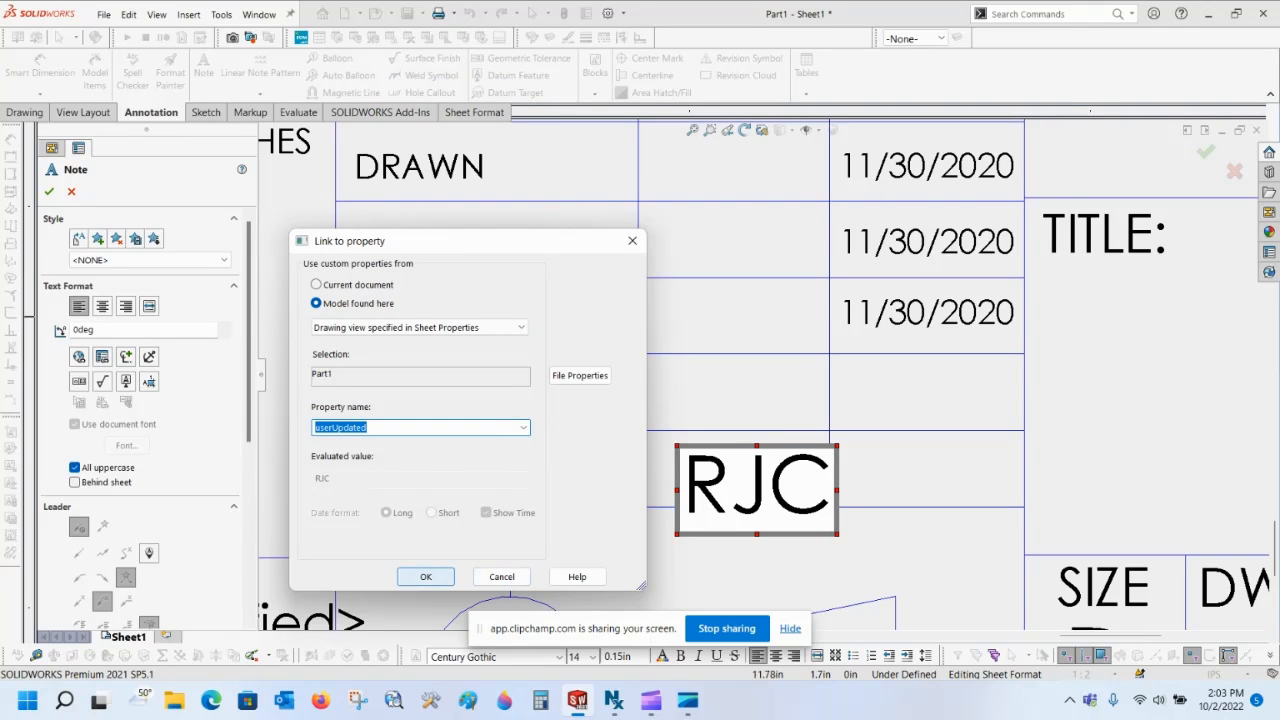
left_click(426, 576)
left_click(903, 508)
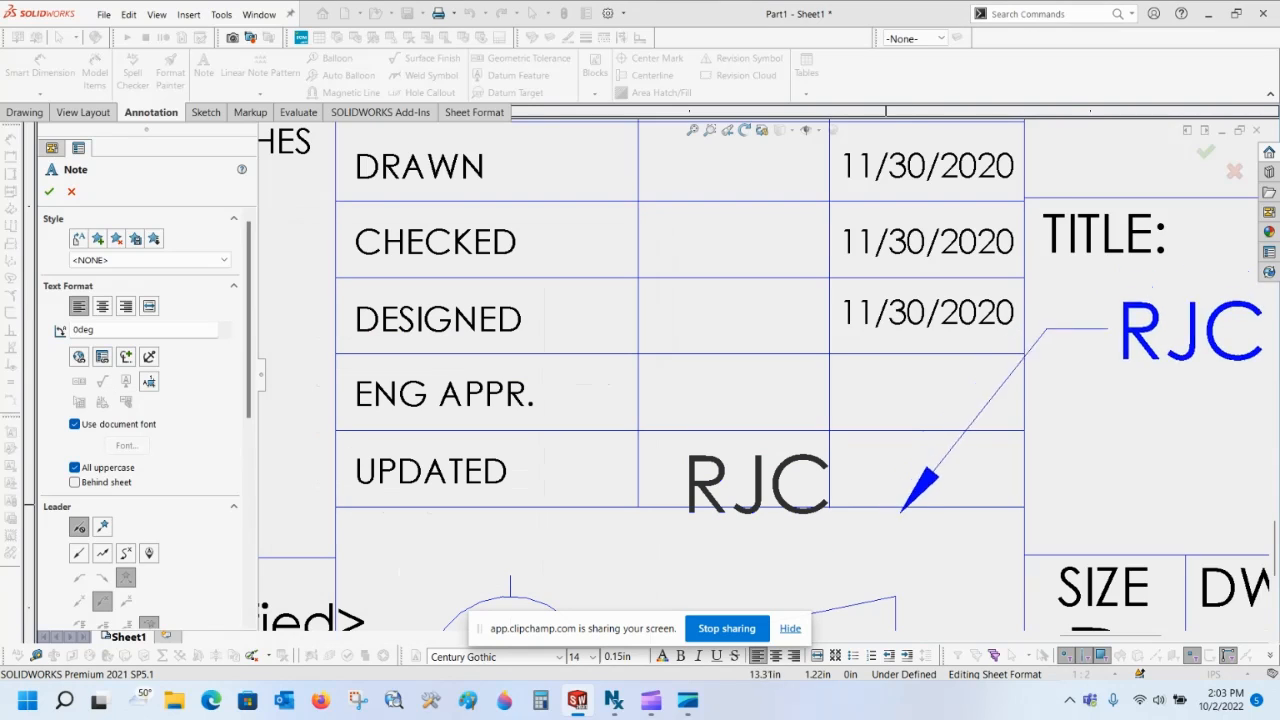
scroll(903, 508, "down", 1)
key("Escape")
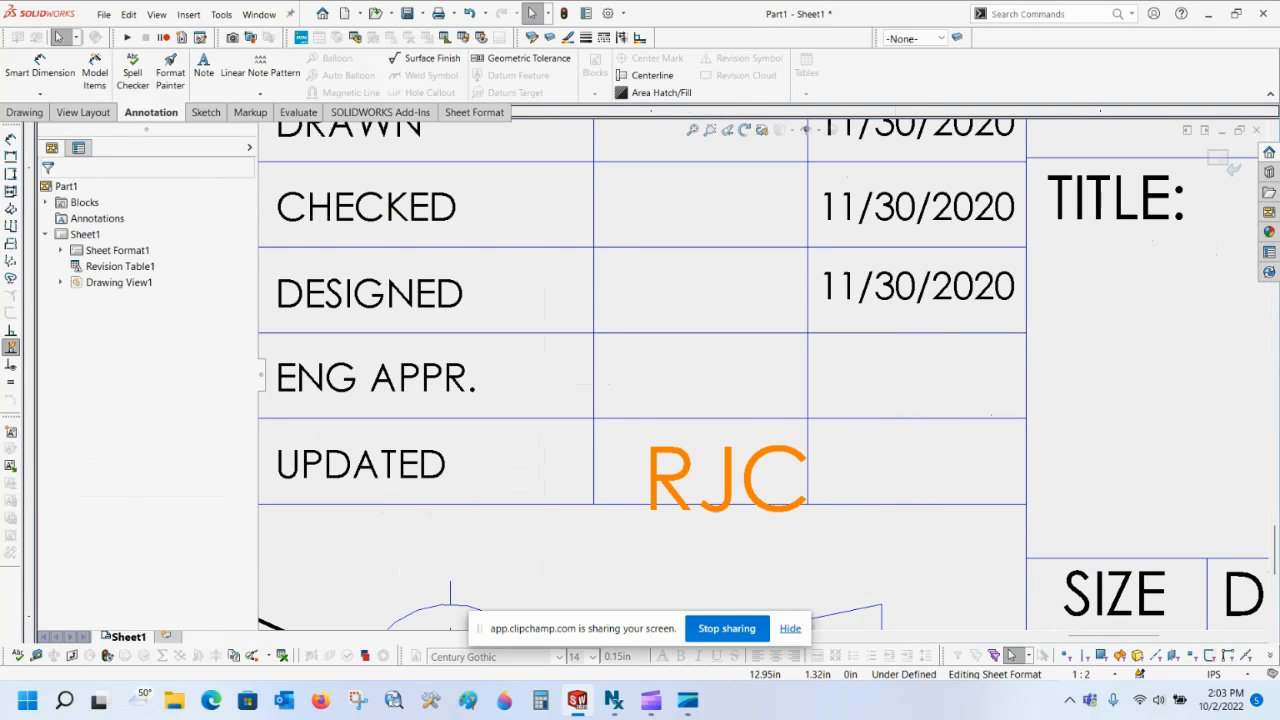
left_click(728, 480)
left_click_drag(728, 480, 701, 468)
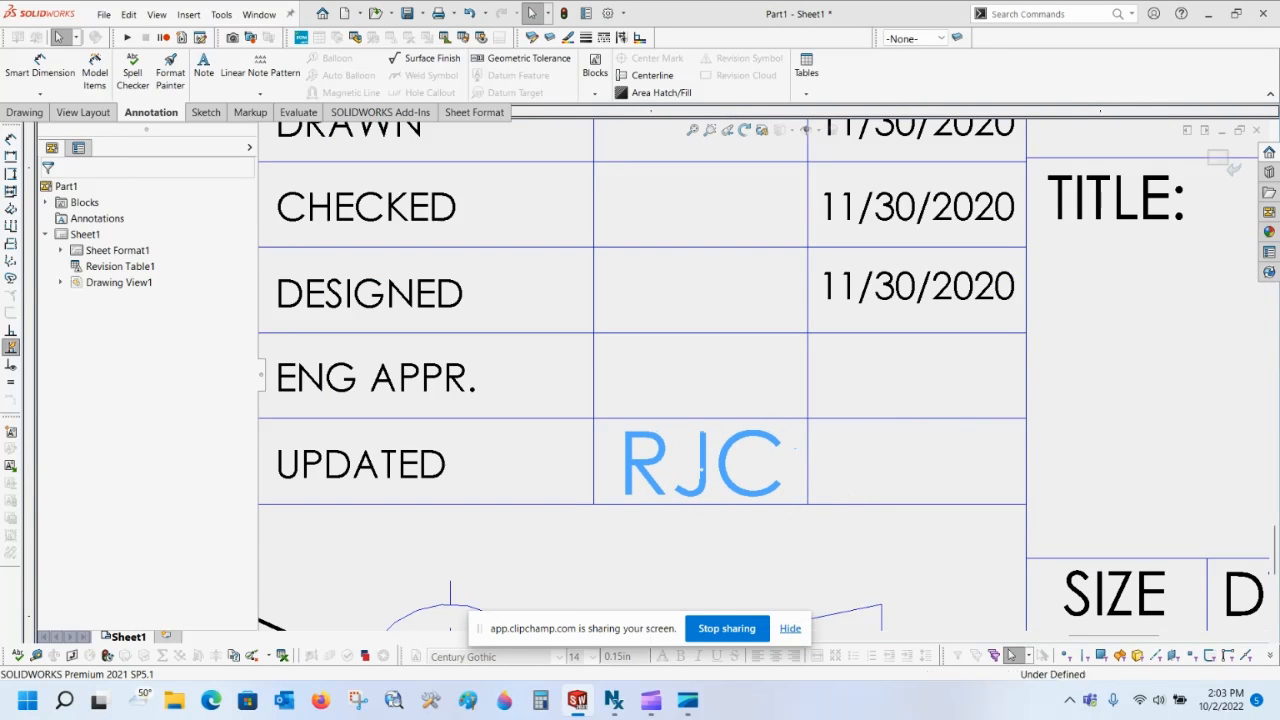
Add a note in the UPDATED row's date cell and link it to the model's userUpDate property
left_click(203, 72)
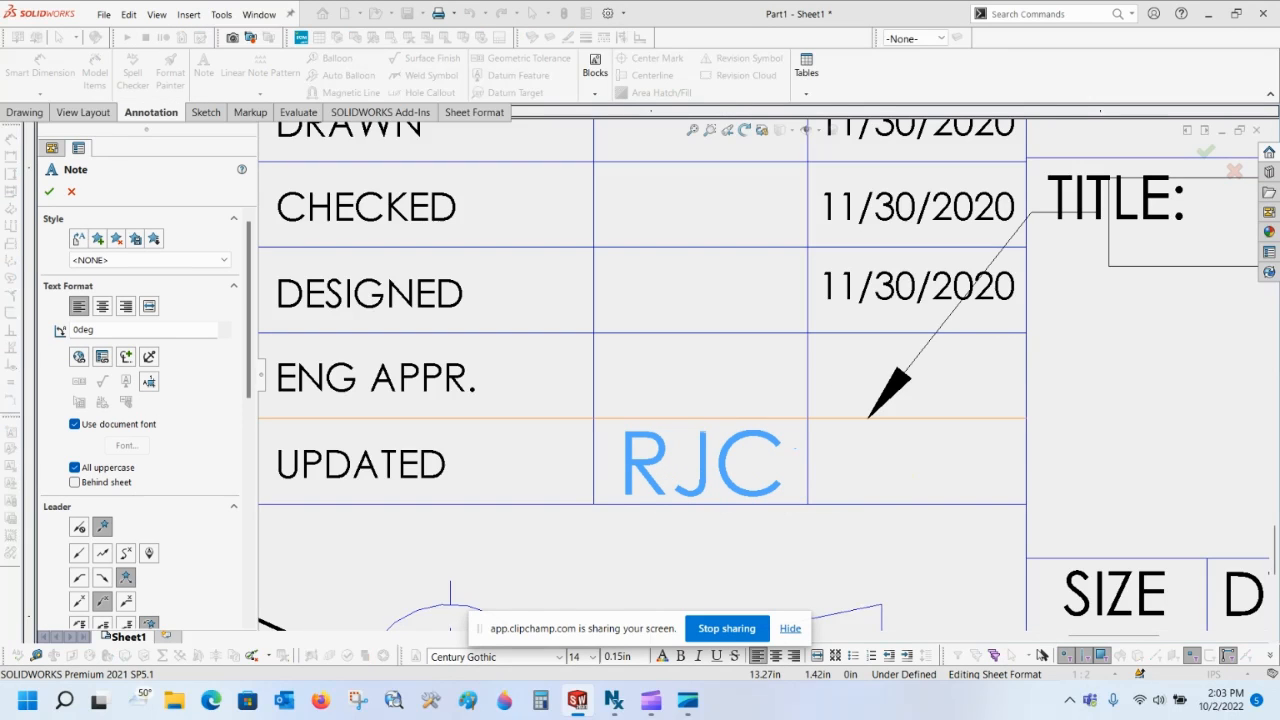
left_click(880, 452)
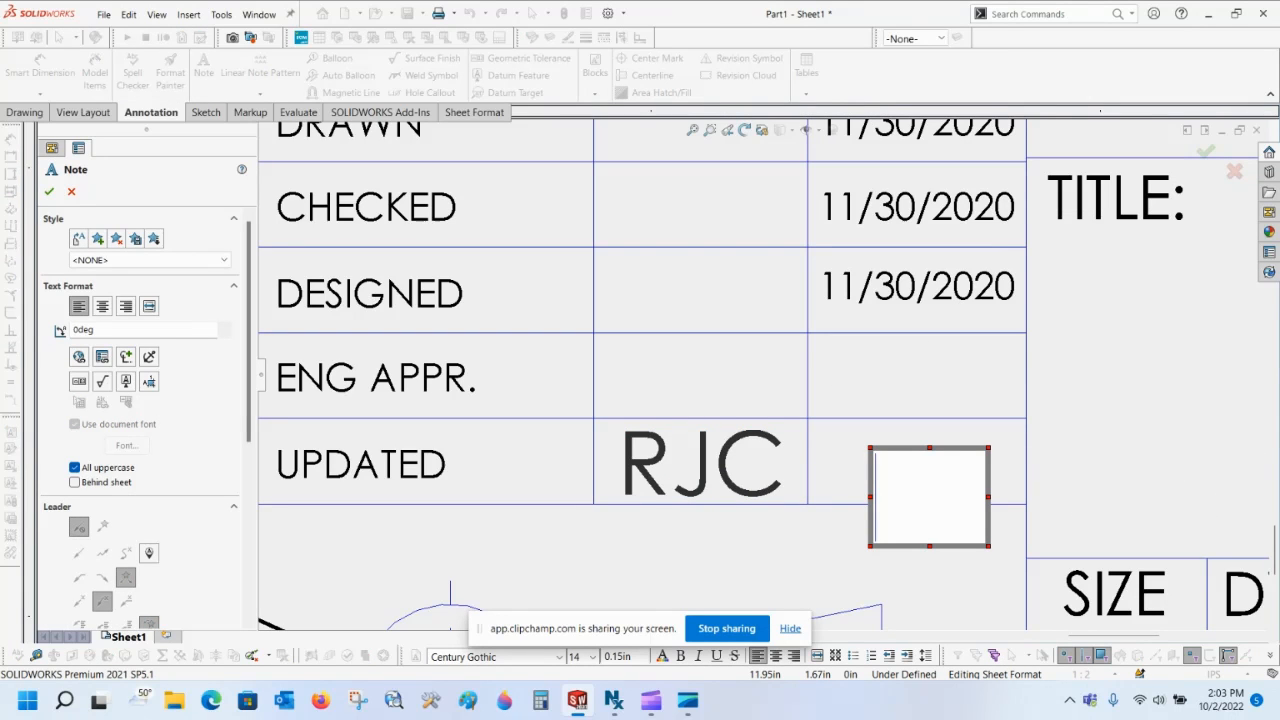
left_click(102, 356)
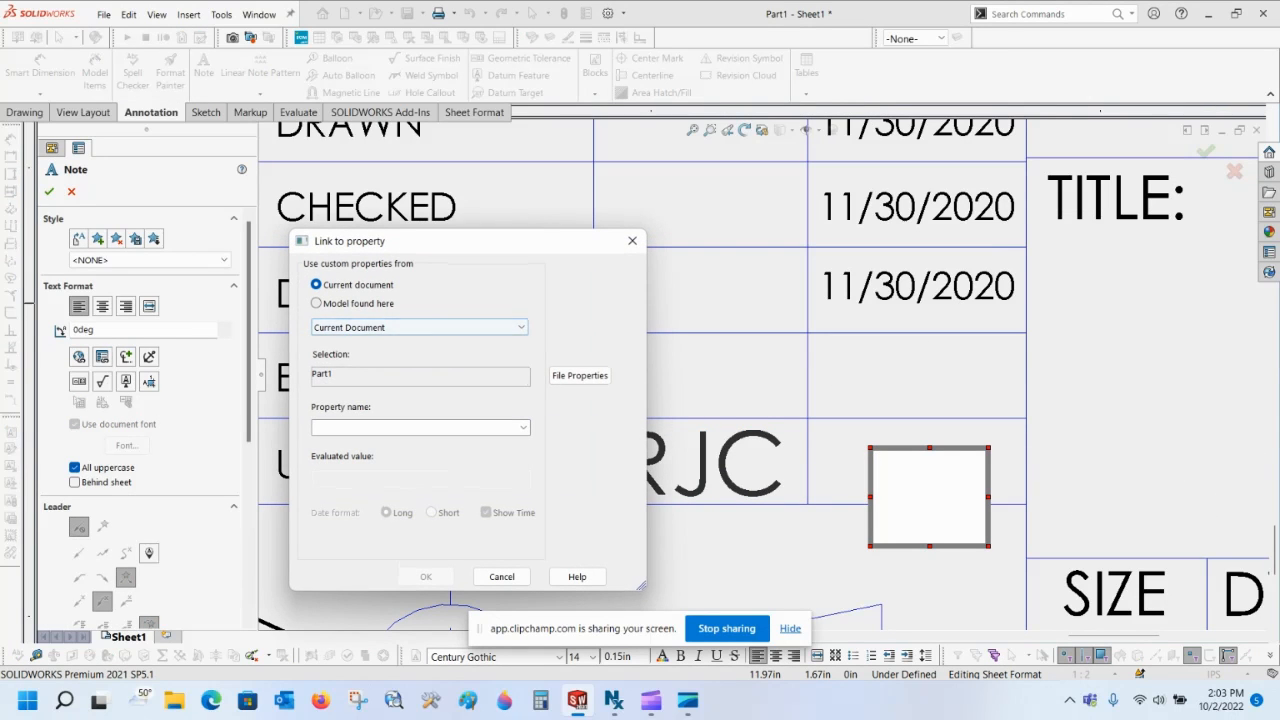
left_click(316, 303)
left_click(522, 427)
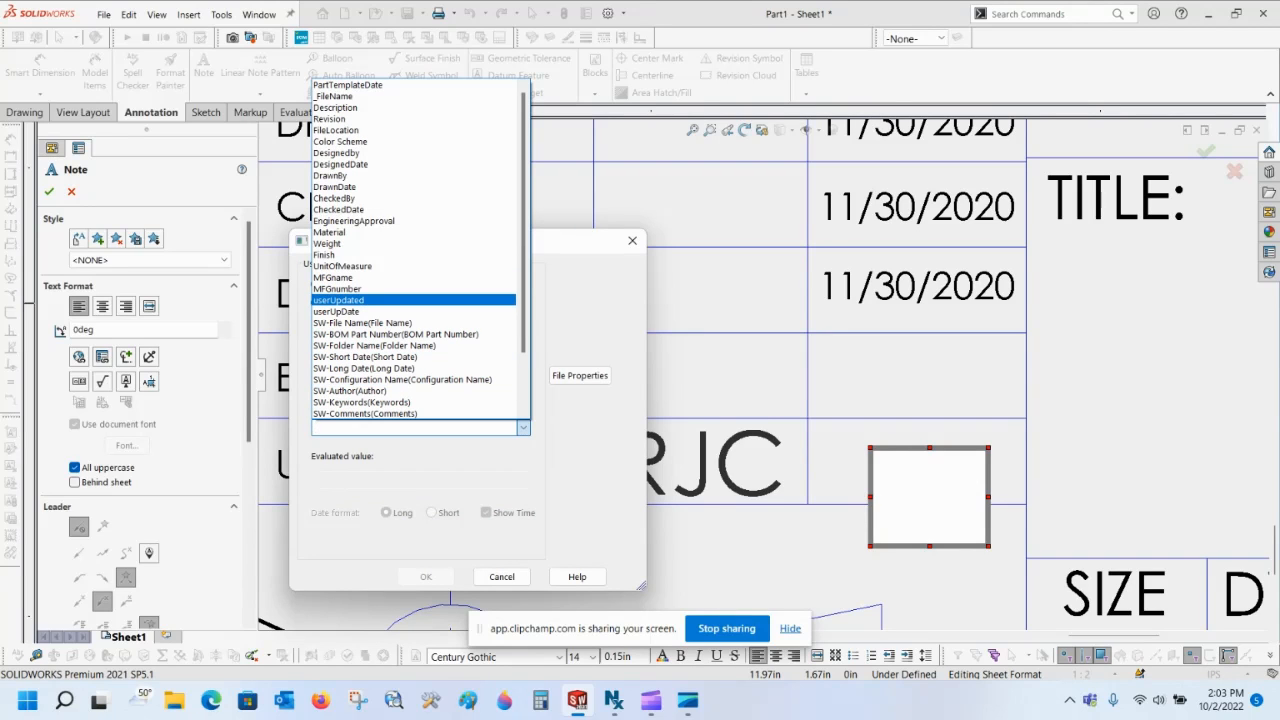
left_click(400, 311)
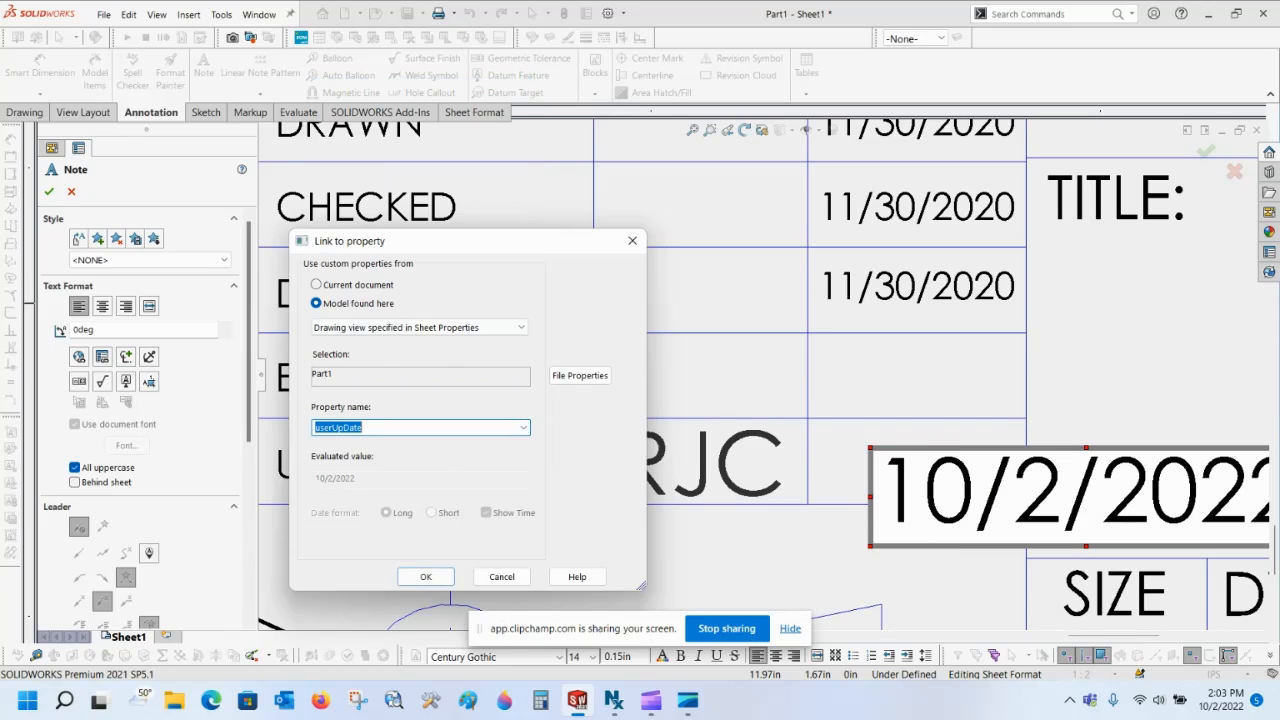
left_click(425, 576)
left_click(1012, 430)
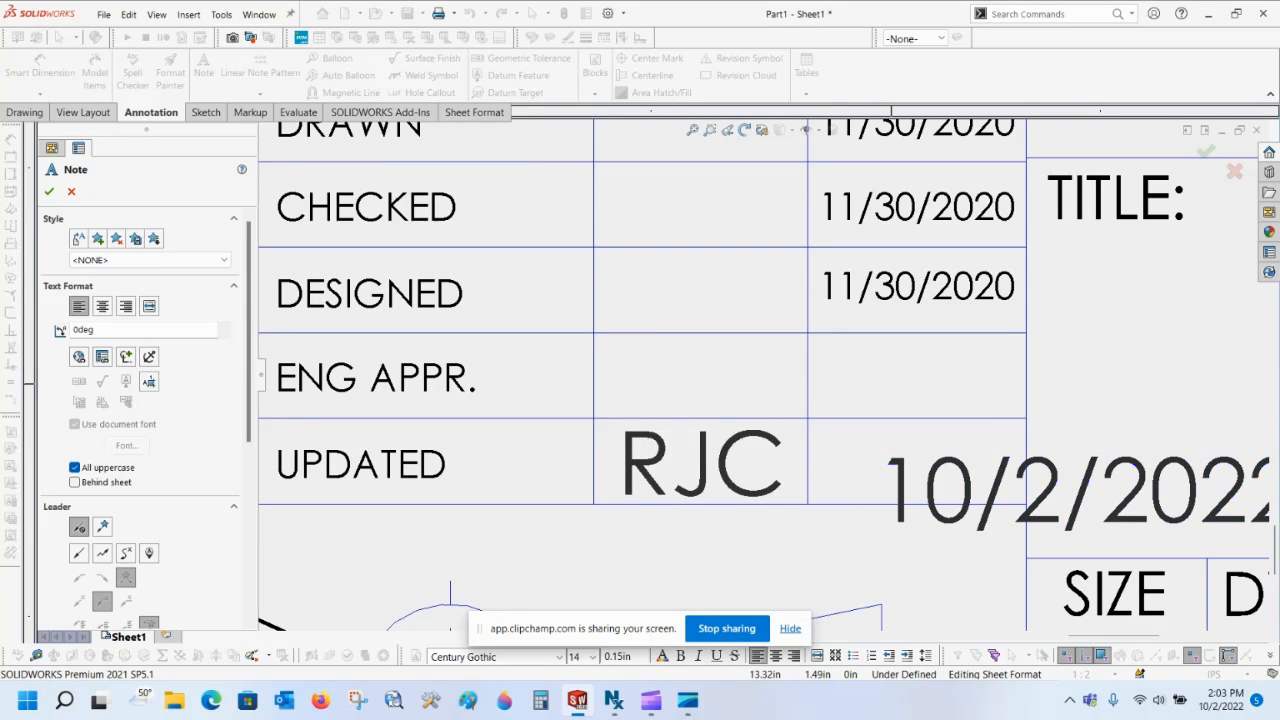
key("Escape")
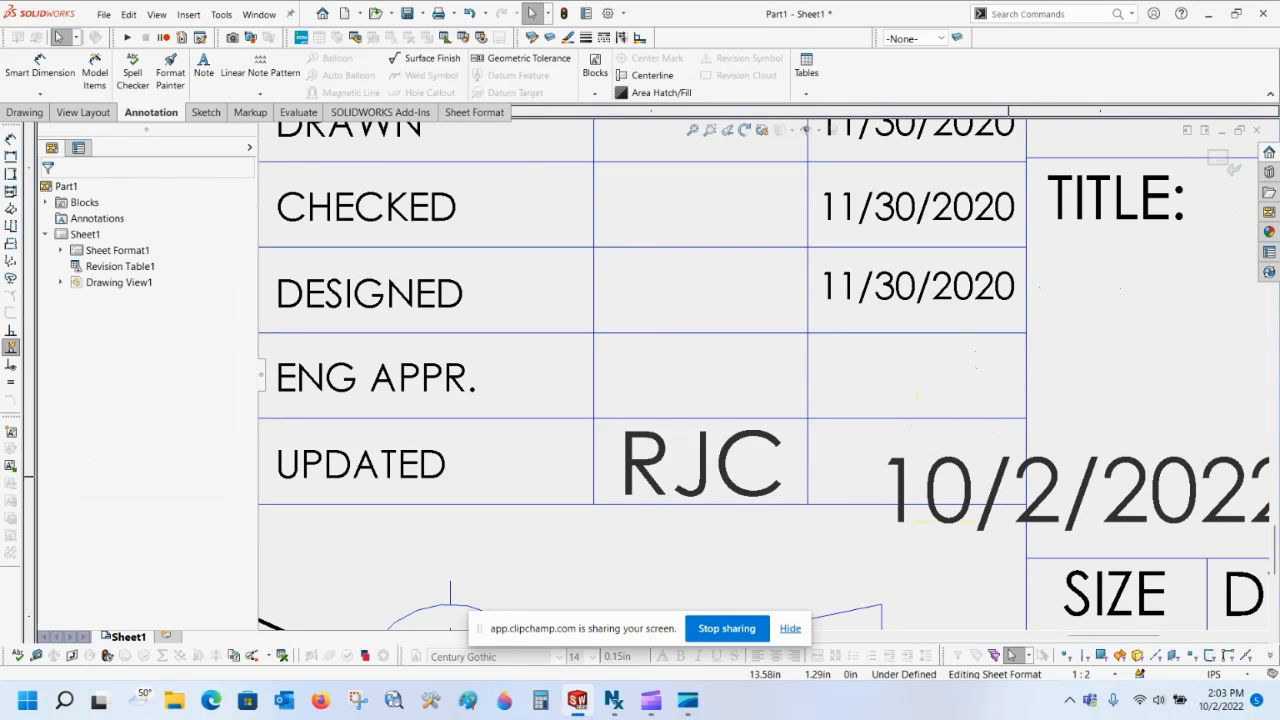
Move the date note to the start of the date cell in the title block's UPDATED row
left_click_drag(1027, 458, 1016, 458)
mouse_move(577, 700)
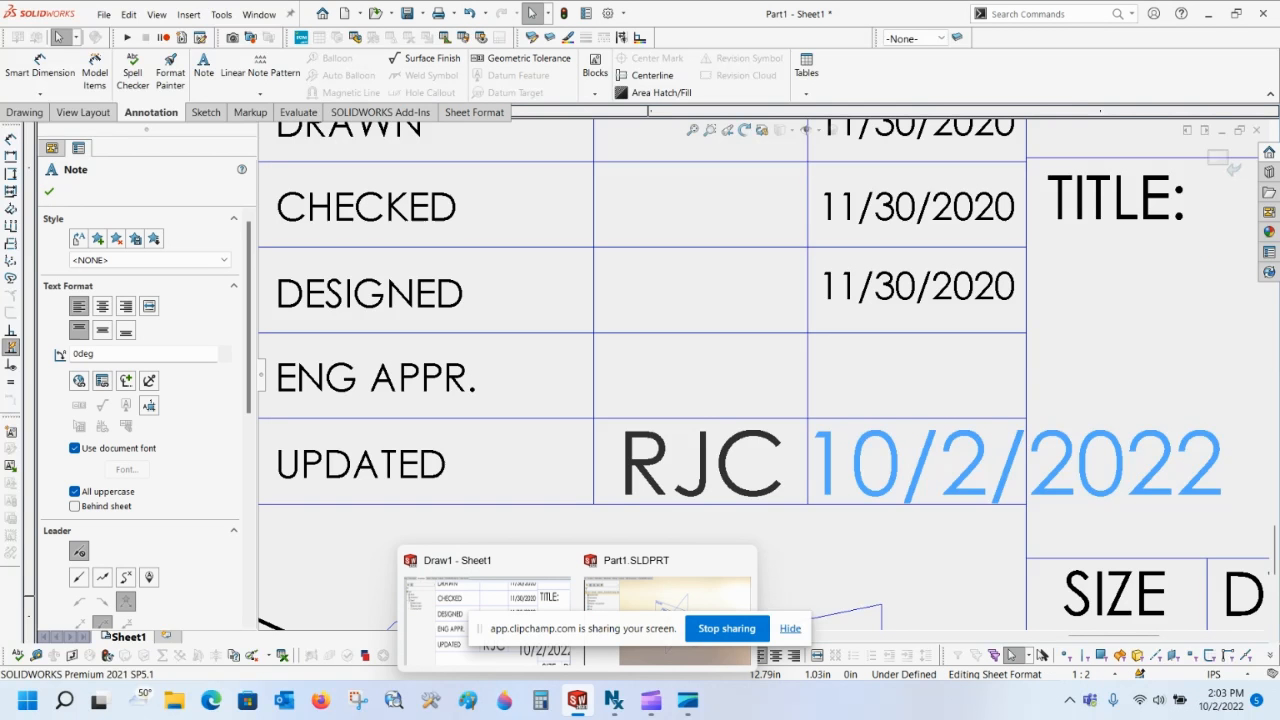
left_click(487, 600)
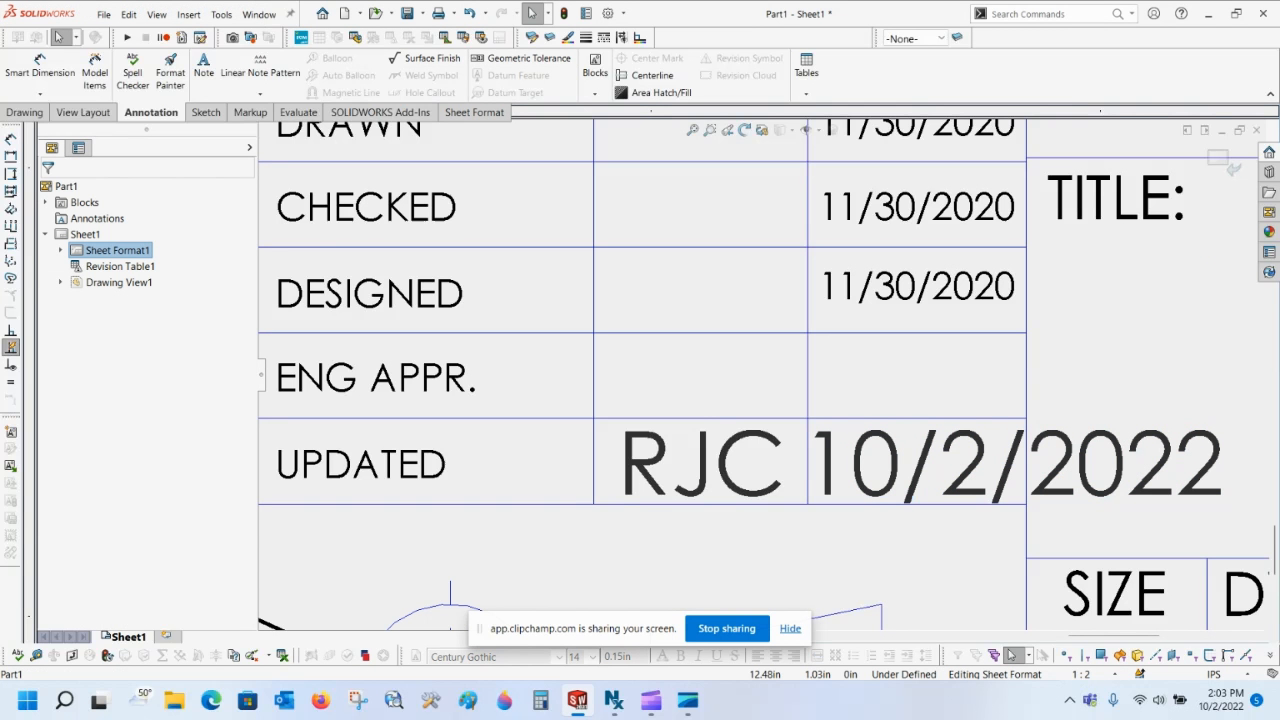
left_click(1018, 462)
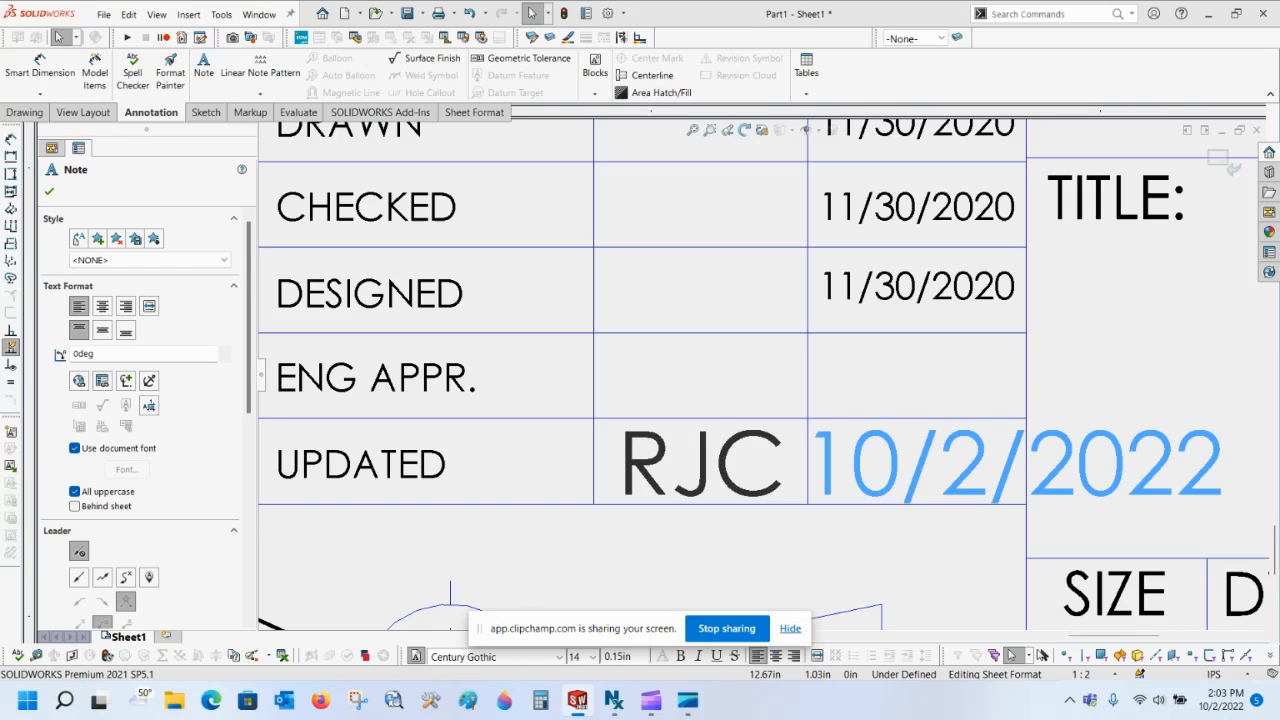
key("Escape")
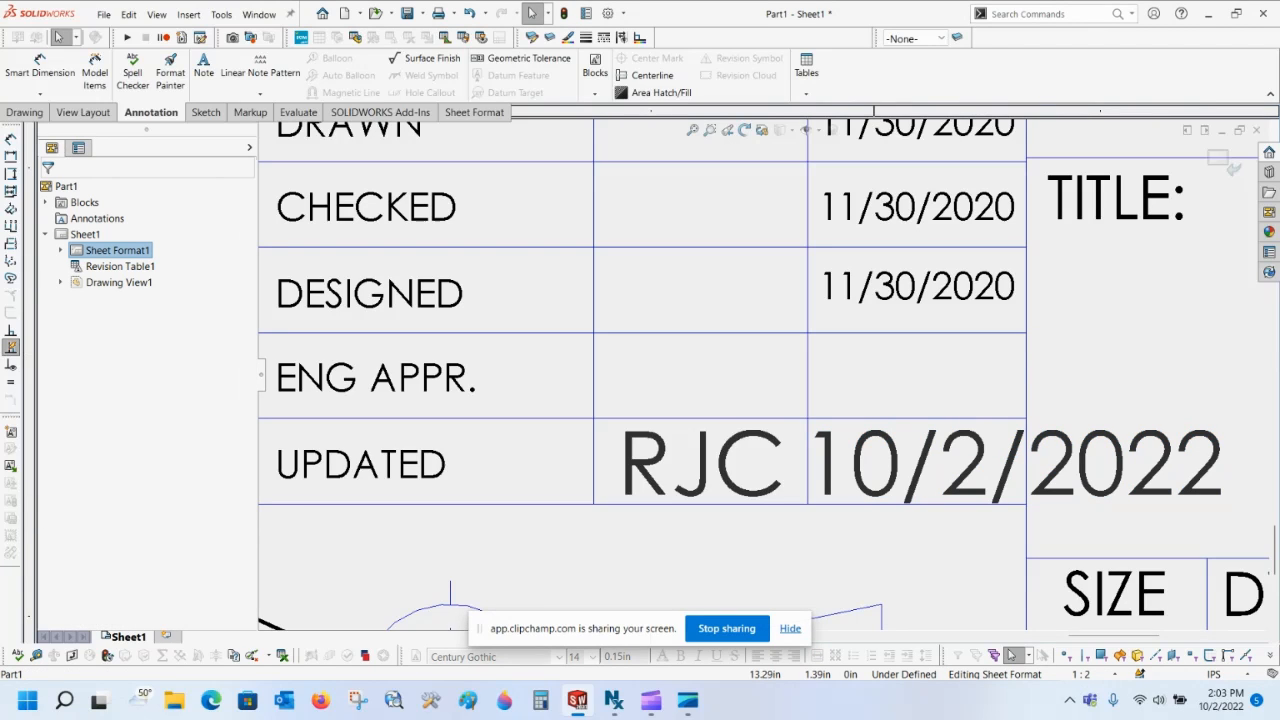
Exit sheet format editing and return to editing the drawing sheet
left_click(1225, 163)
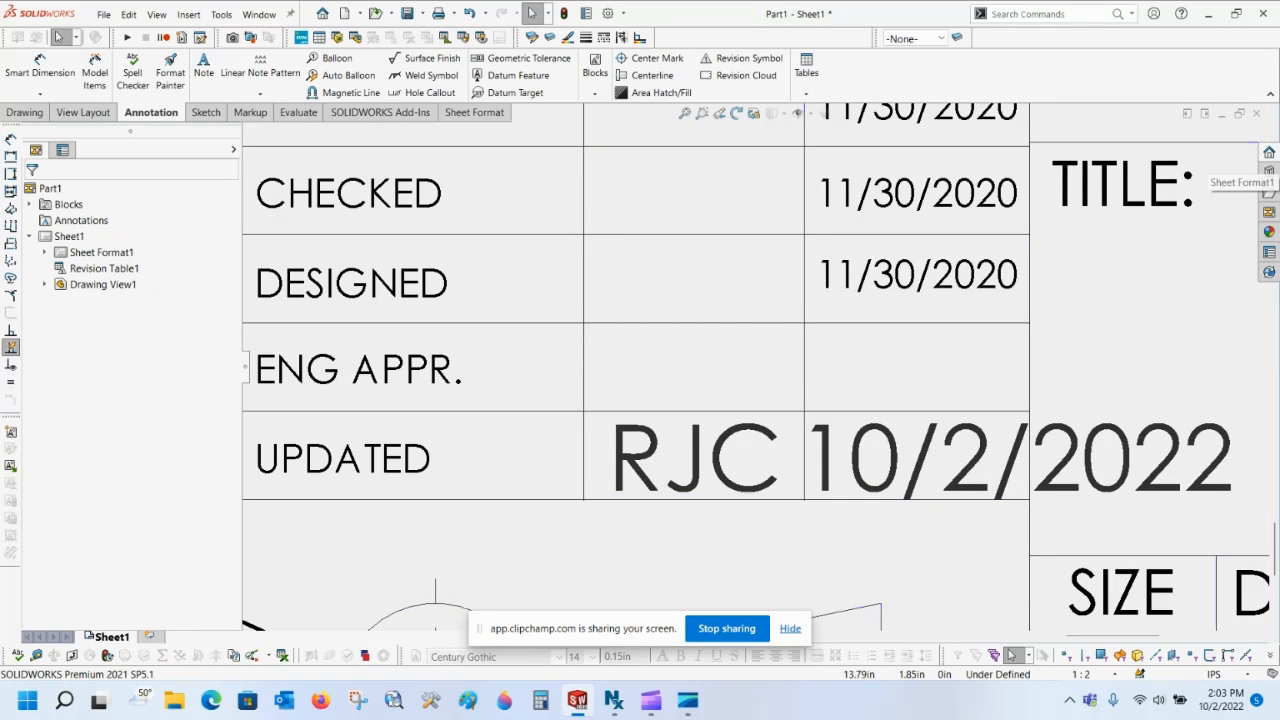
scroll(848, 365, "up", 1)
scroll(848, 365, "up", 5)
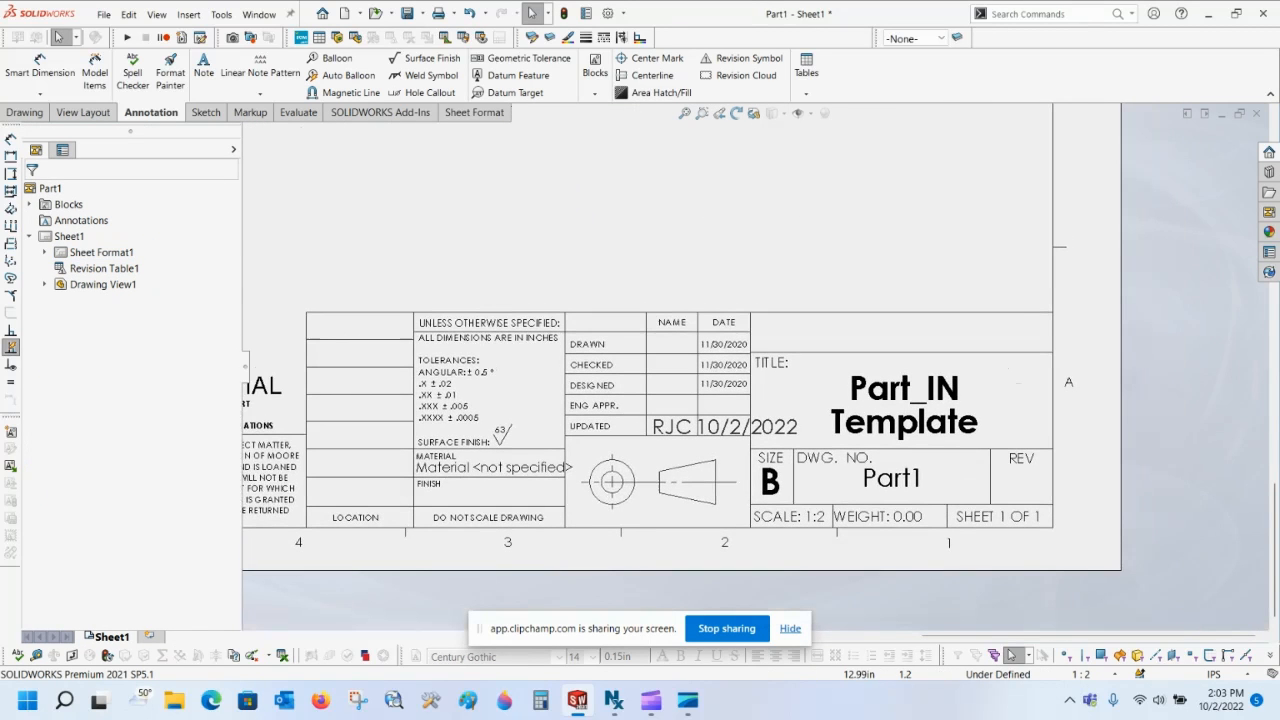
right_click(801, 247)
Set Part1's userUpDate custom property to 9/2/2022 and return to the drawing to check the linked date note
key("ctrl+Tab")
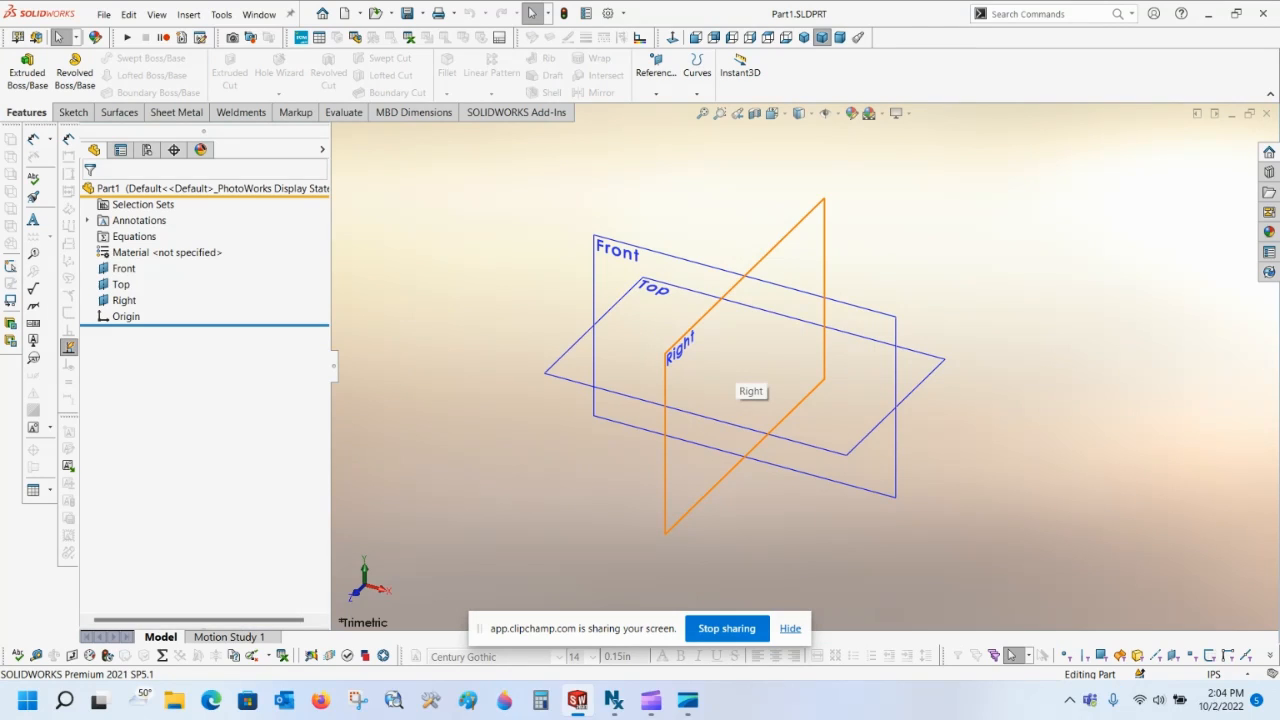
key("p")
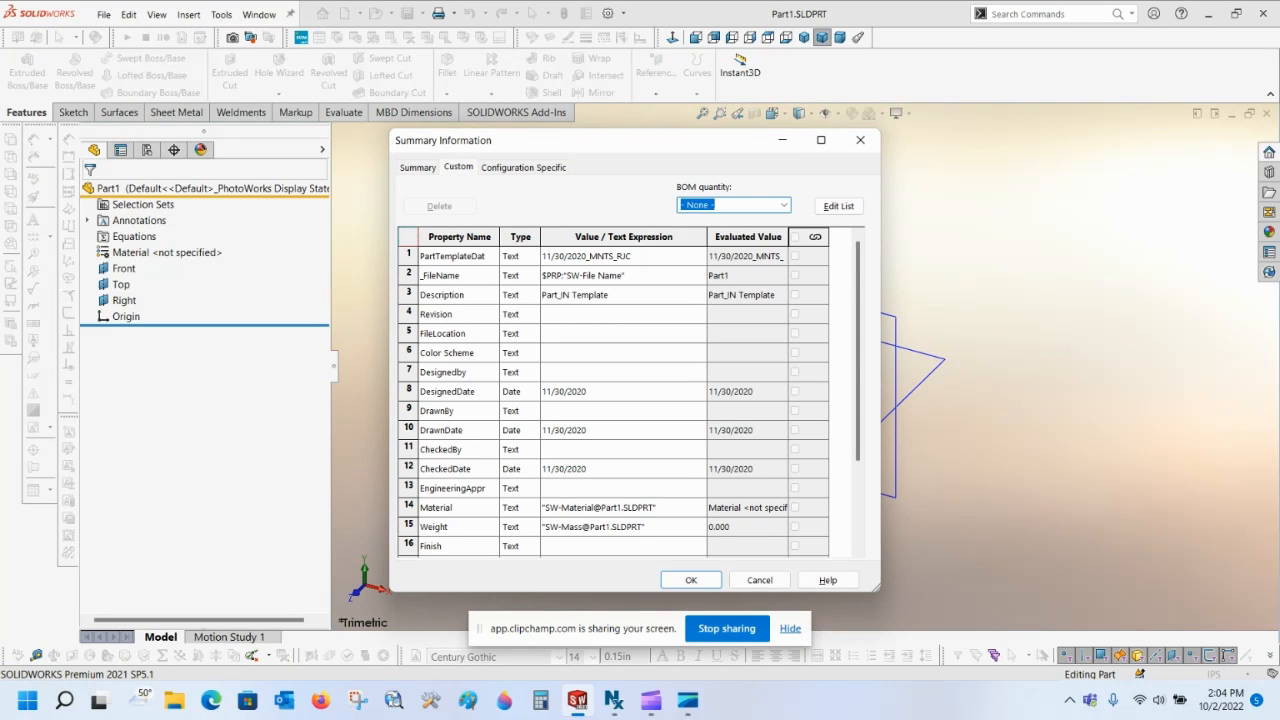
left_click_drag(857, 350, 857, 434)
left_click(620, 526)
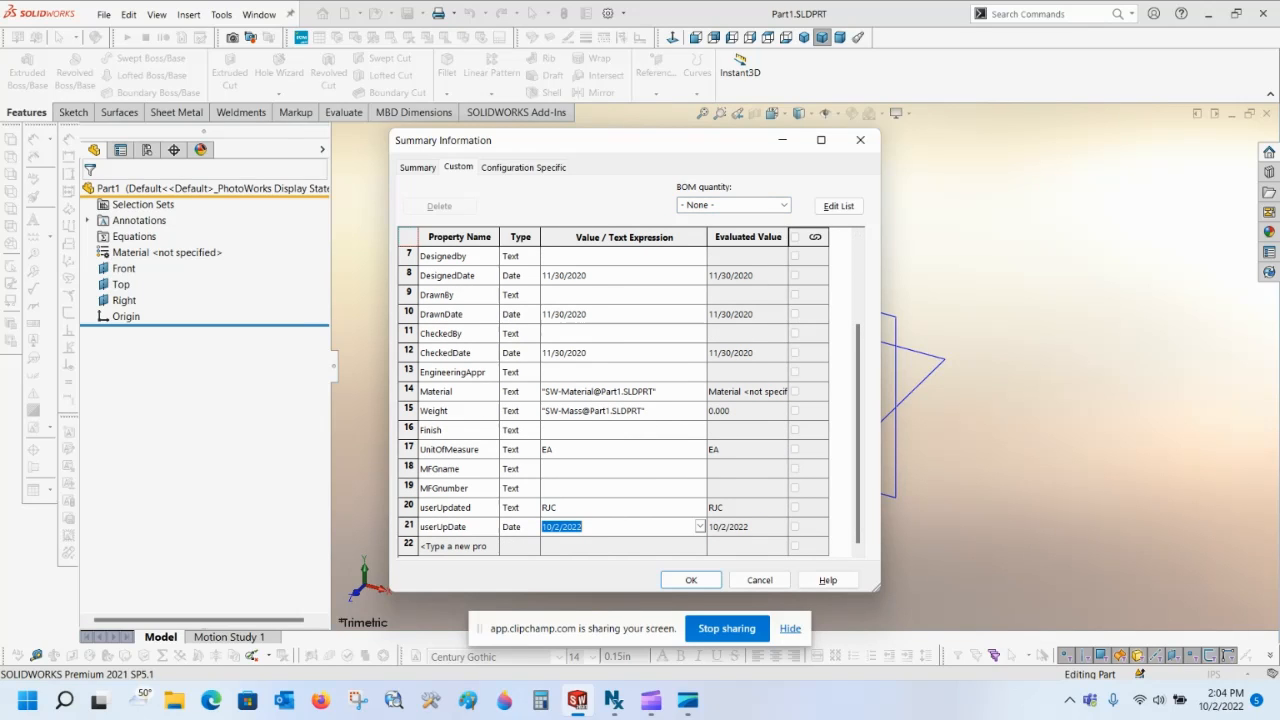
type("9/2/2022")
key("Return")
left_click(690, 580)
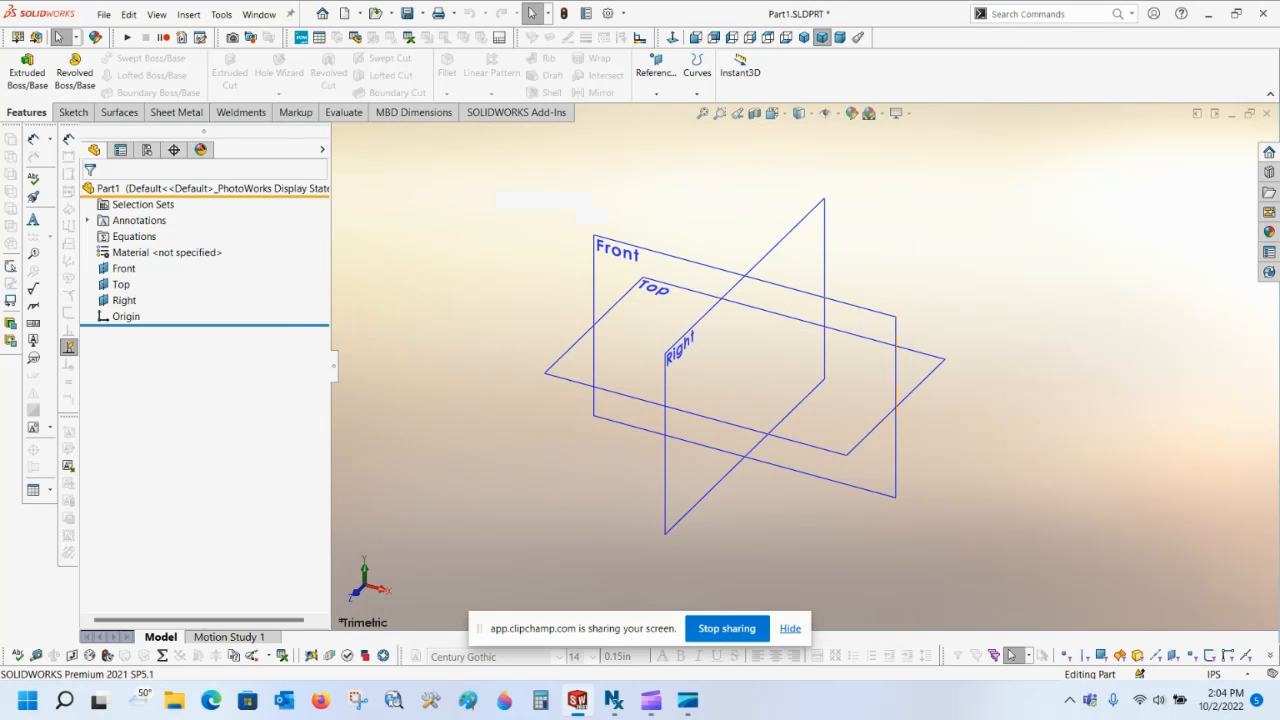
key("ctrl+Tab")
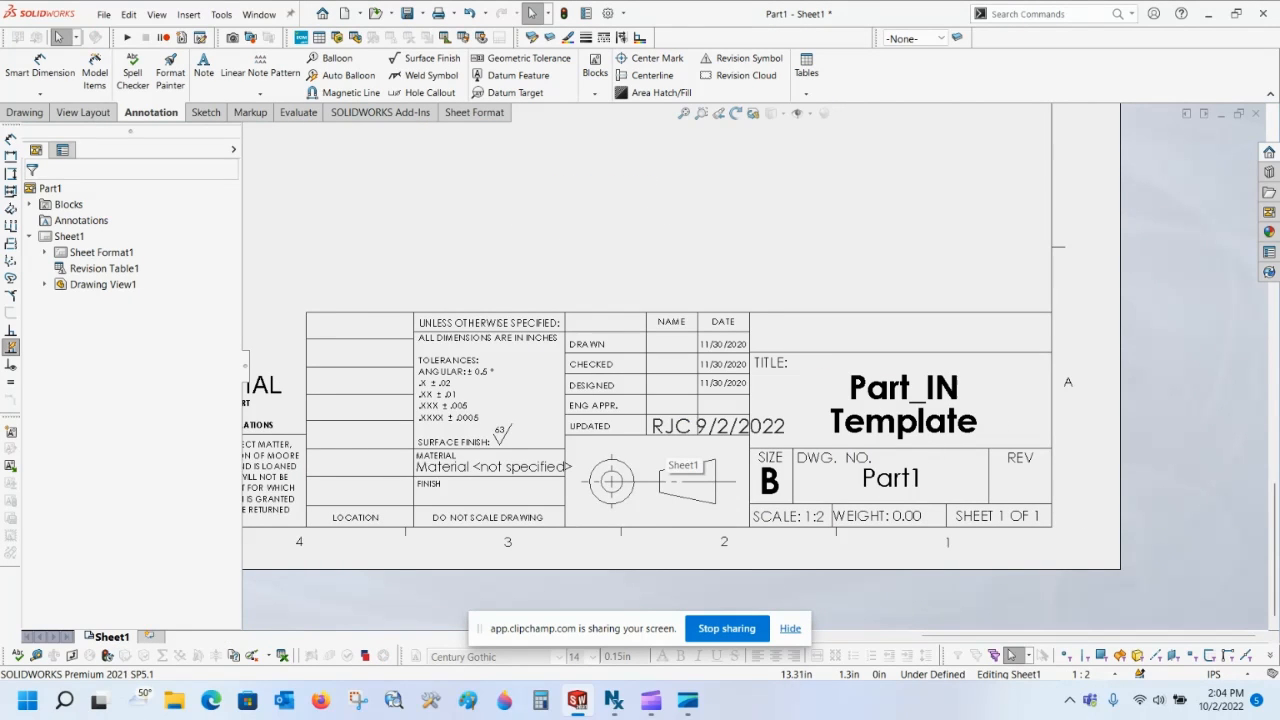
left_click(68, 236)
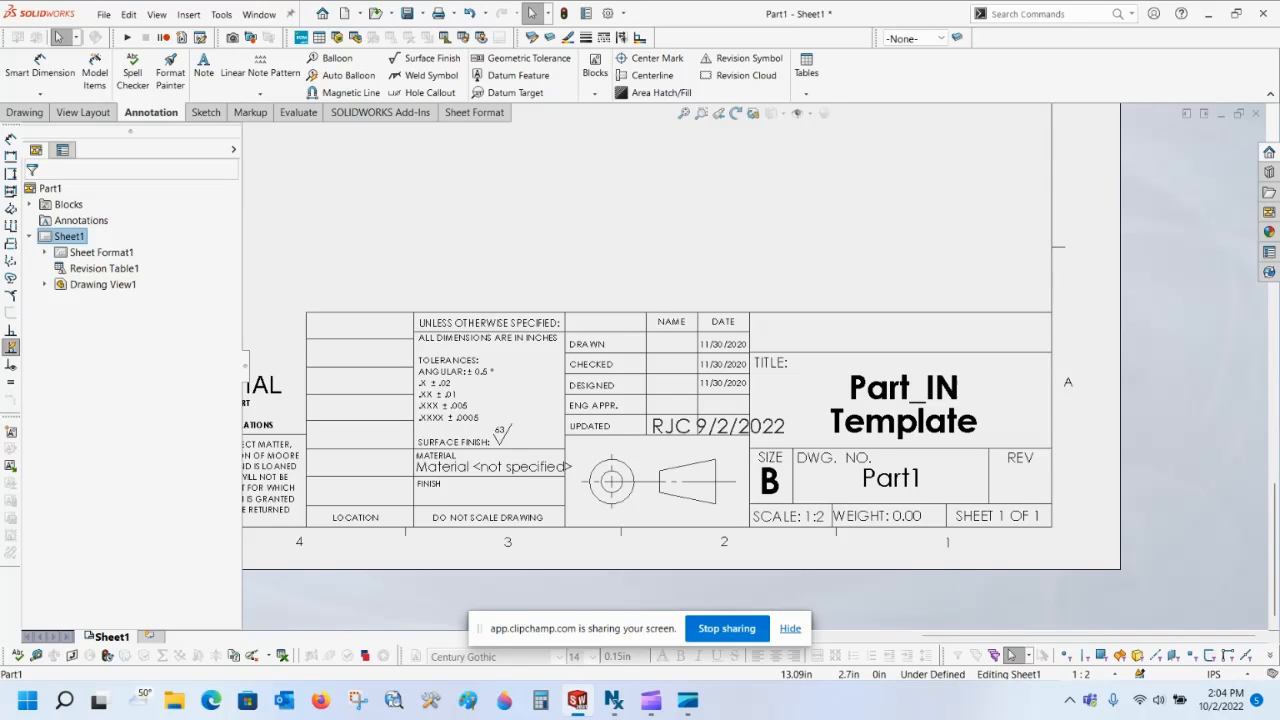
Switch back to Part1 and change its Description custom property to Test Part
key("ctrl+Tab")
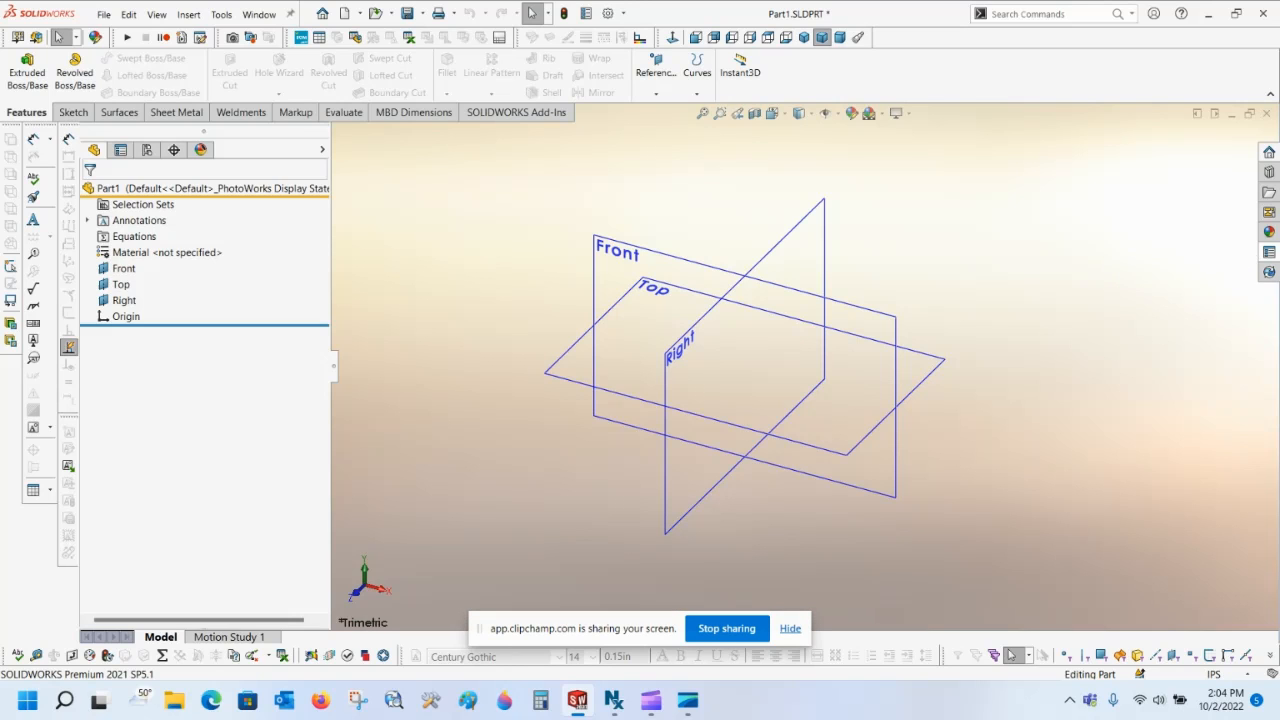
left_click(1269, 271)
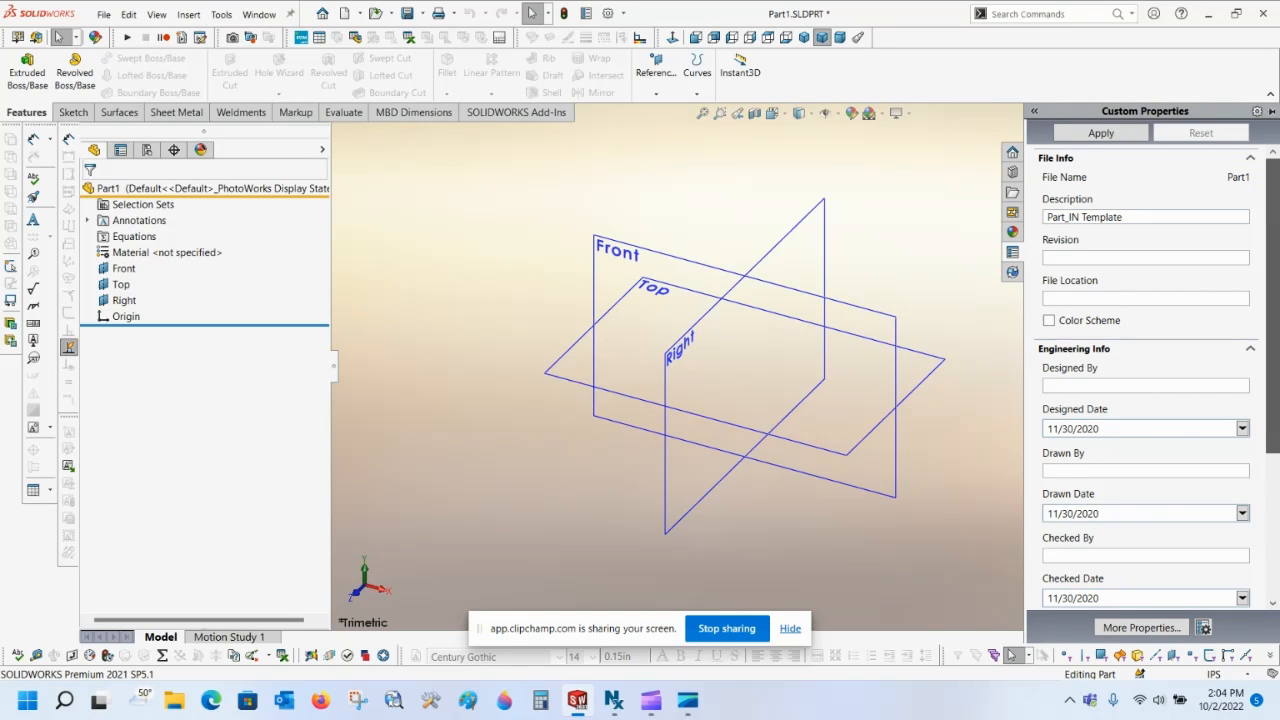
scroll(1145, 370, "down", 3)
left_click_drag(1272, 395, 1272, 305)
left_click_drag(1128, 217, 1044, 217)
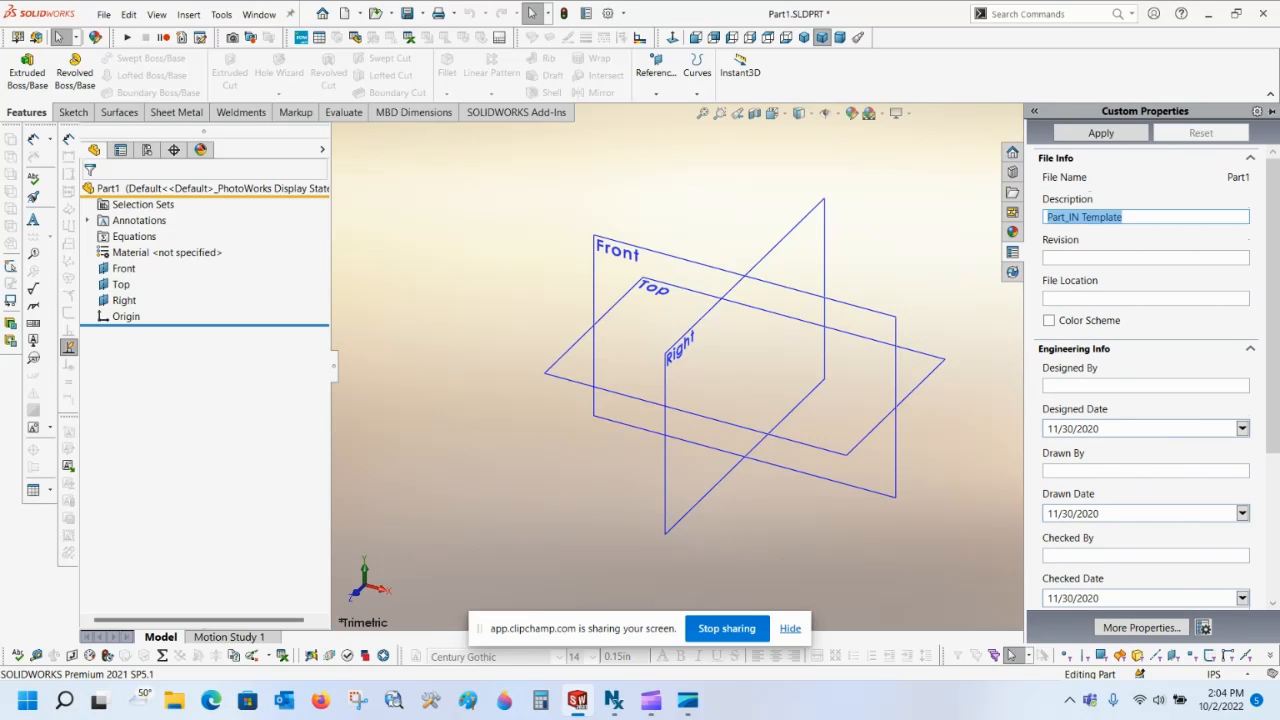
key("BackSpace")
type("Test")
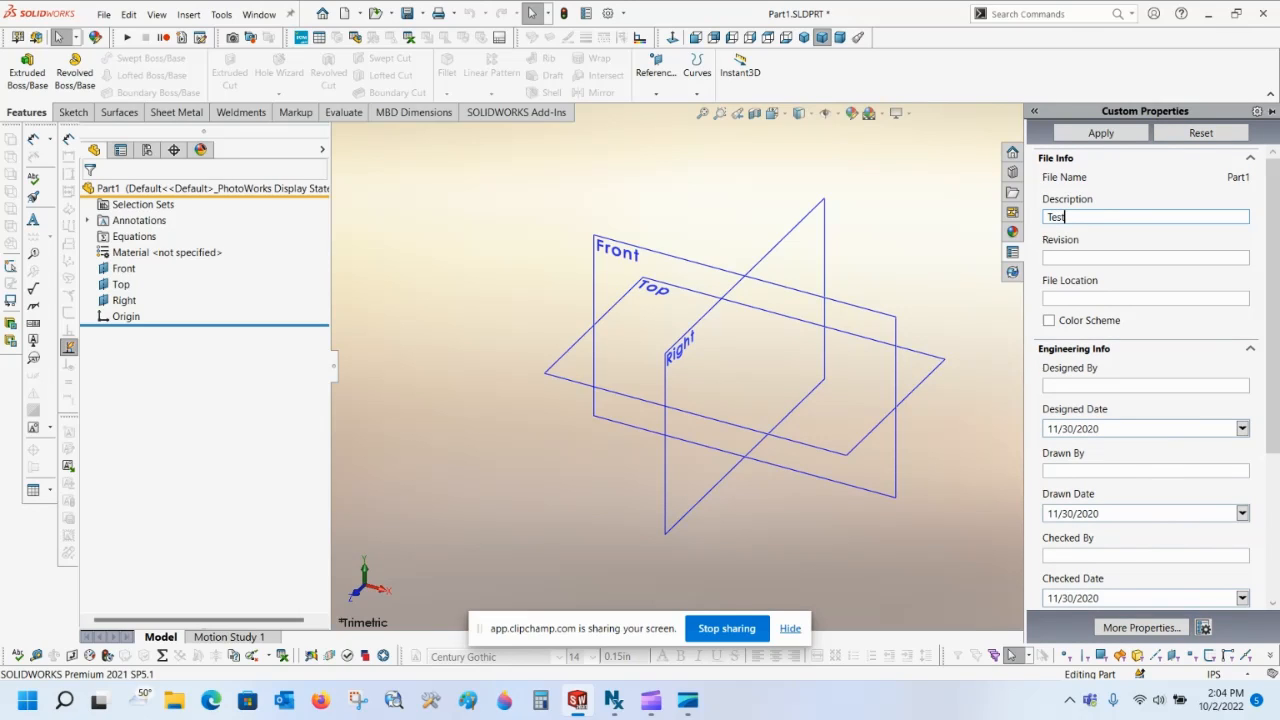
type(" Part")
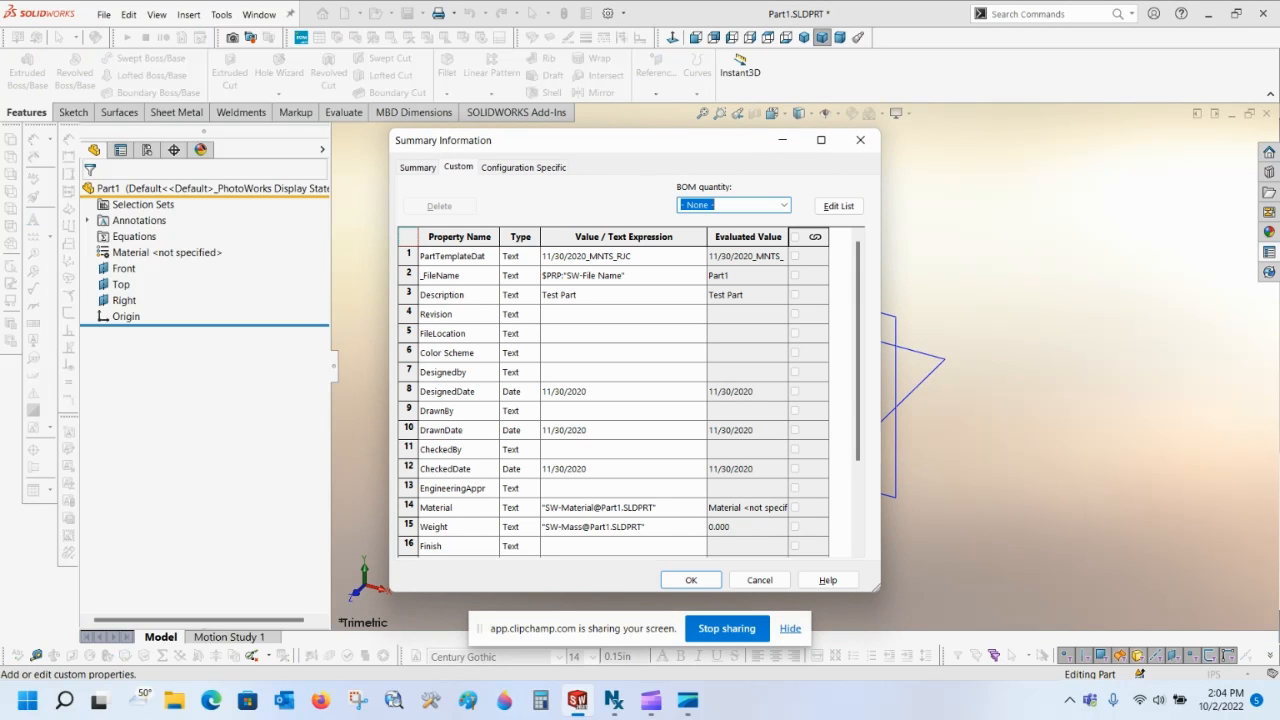
Check the Description entry in Part1's file properties and switch back to the drawing
left_click(443, 294)
left_click(620, 294)
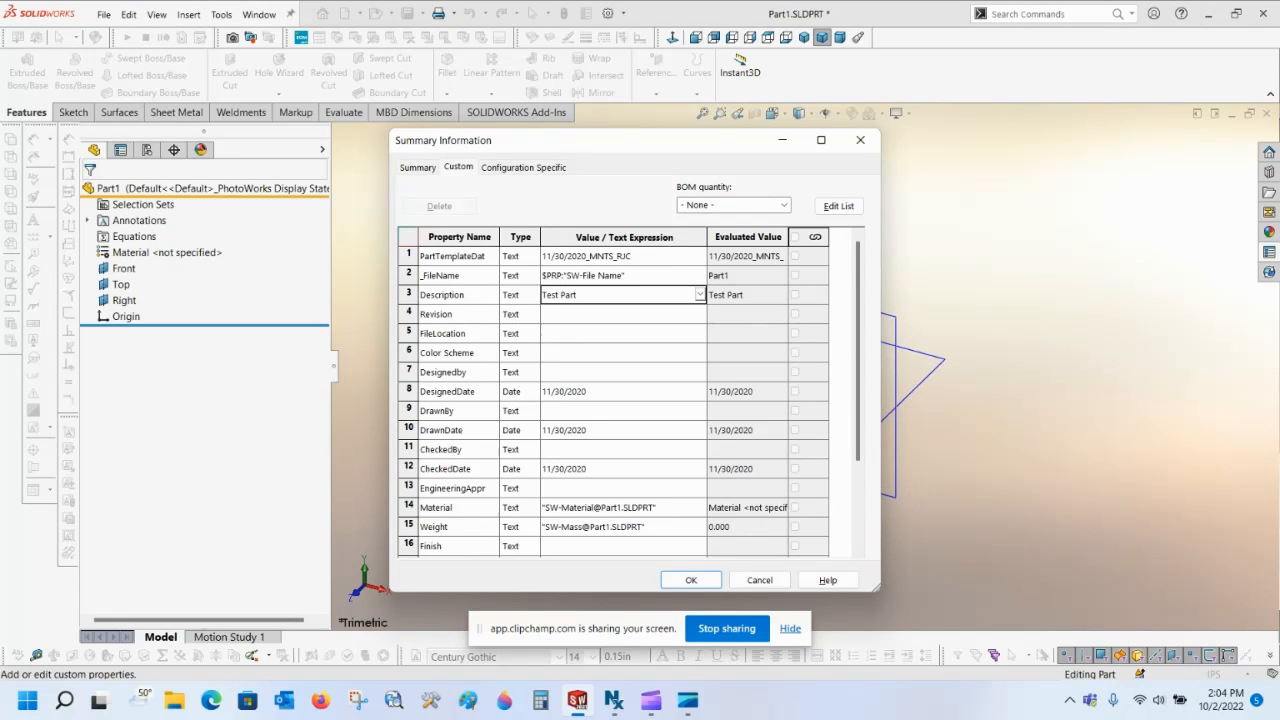
left_click(691, 580)
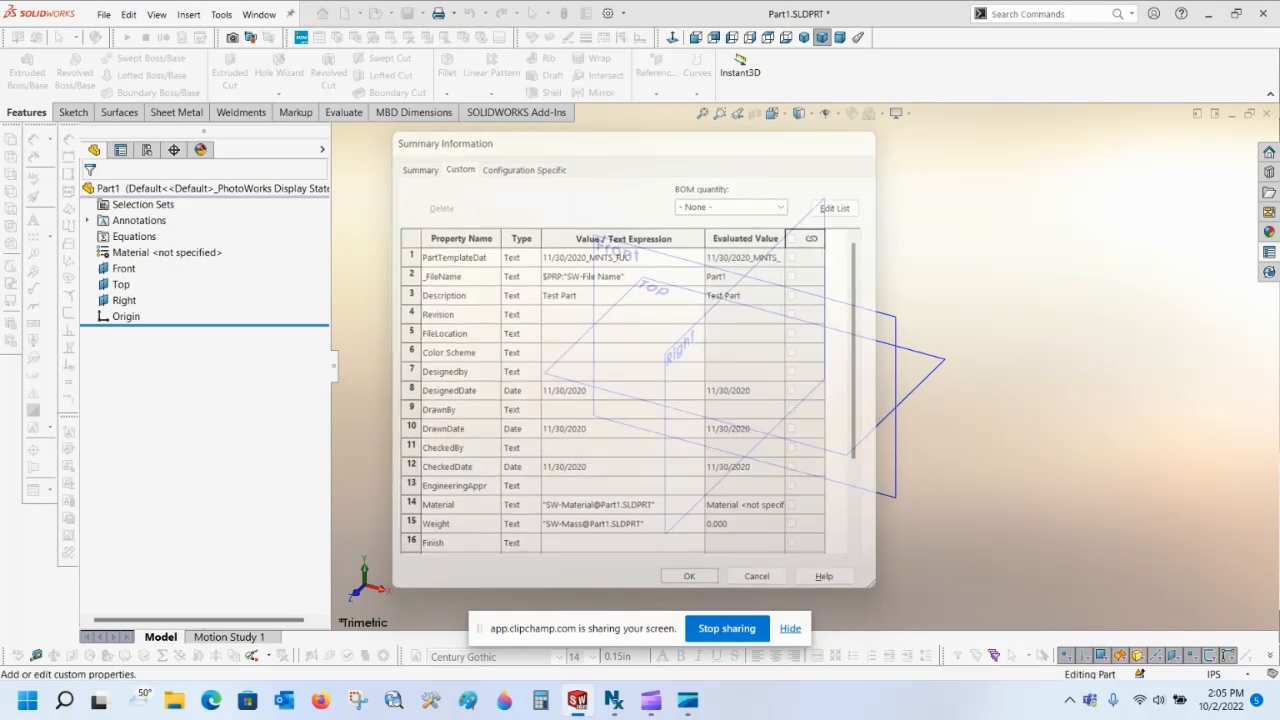
key("ctrl+Tab")
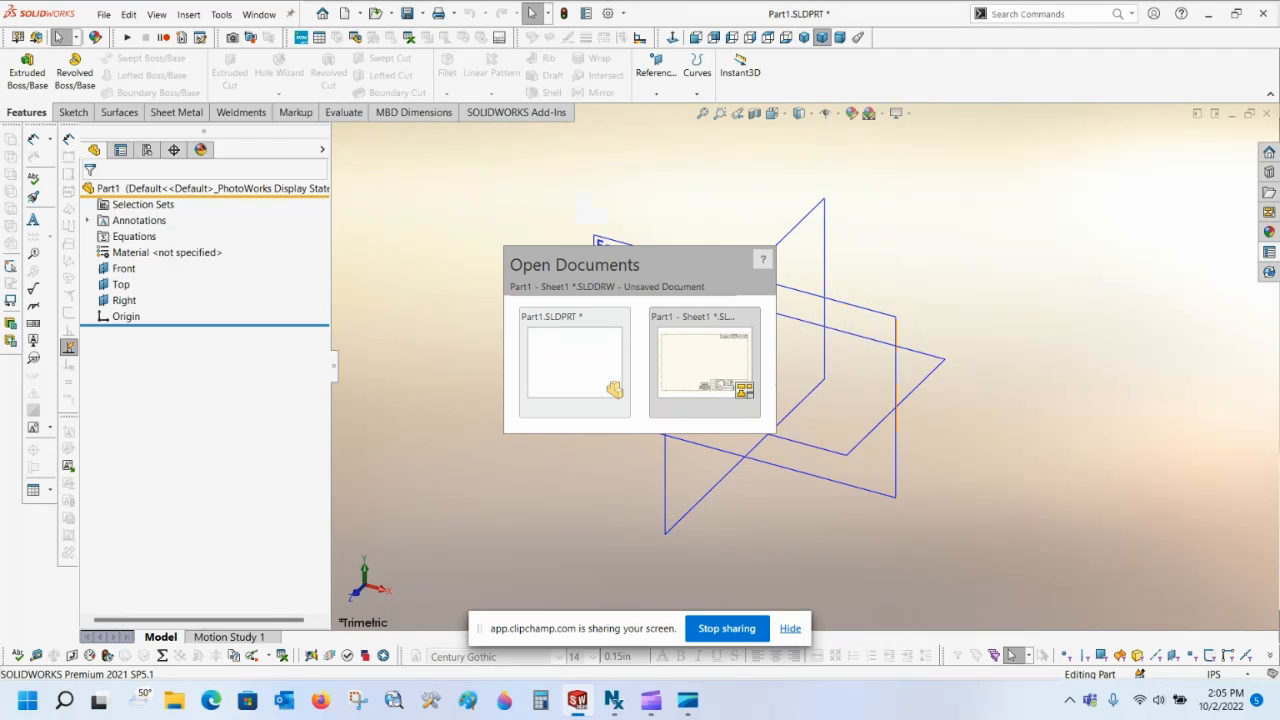